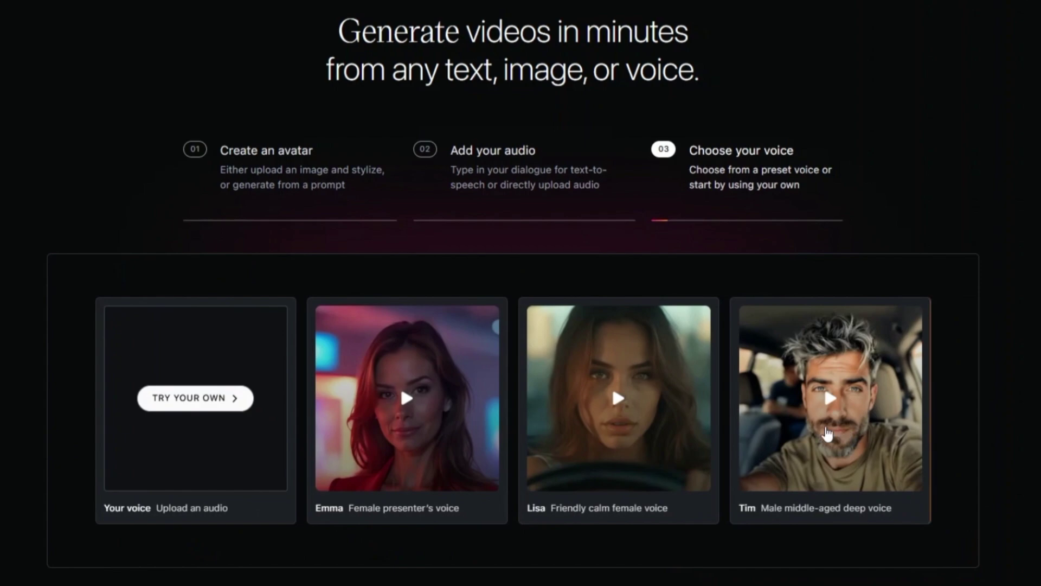
# - Play Lisa's voice sample and view the Aspect Ratios, Stylize and Hedra Studio feature tabs
pyautogui.click(614, 400)
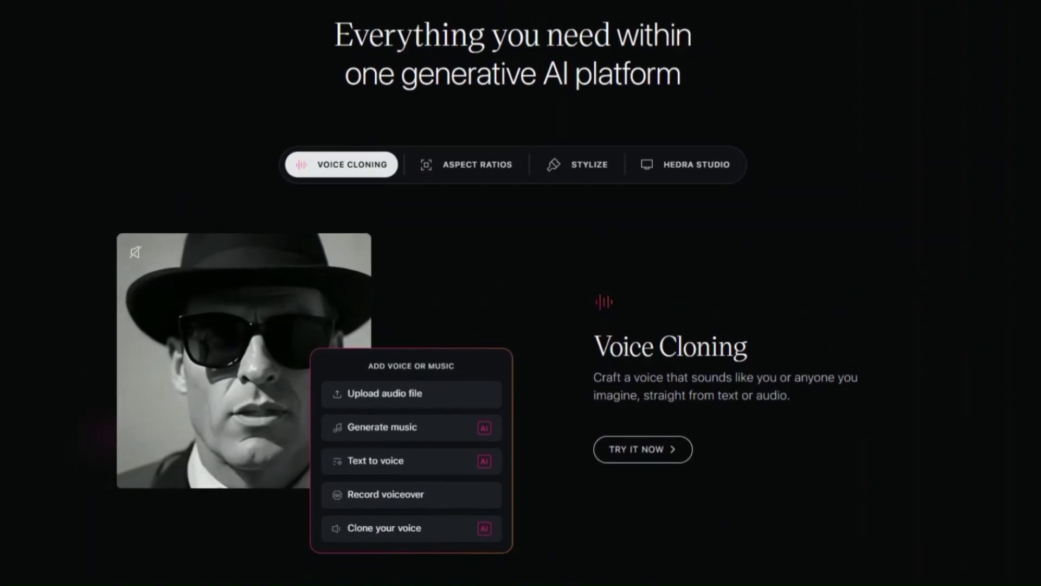
pyautogui.click(511, 178)
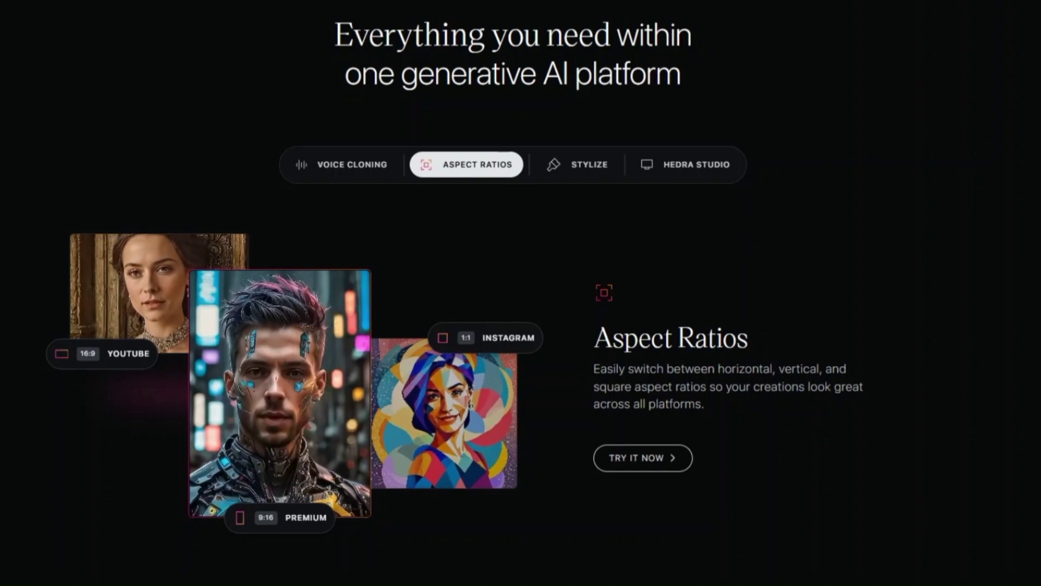
pyautogui.click(609, 173)
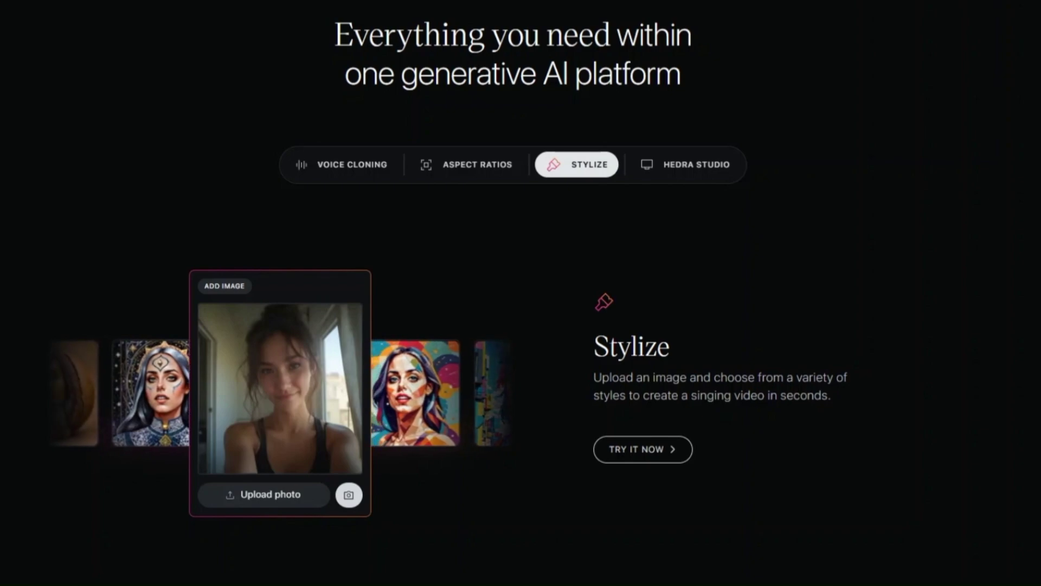
pyautogui.click(692, 178)
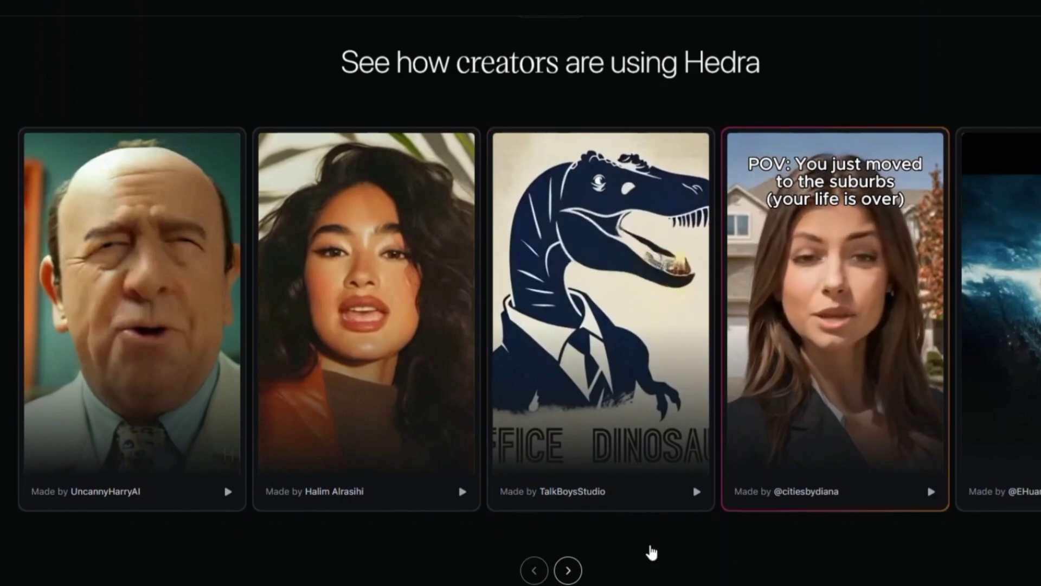
# - Advance the creators showcase four videos, ending on the man saying 'Boats.'
pyautogui.click(568, 572)
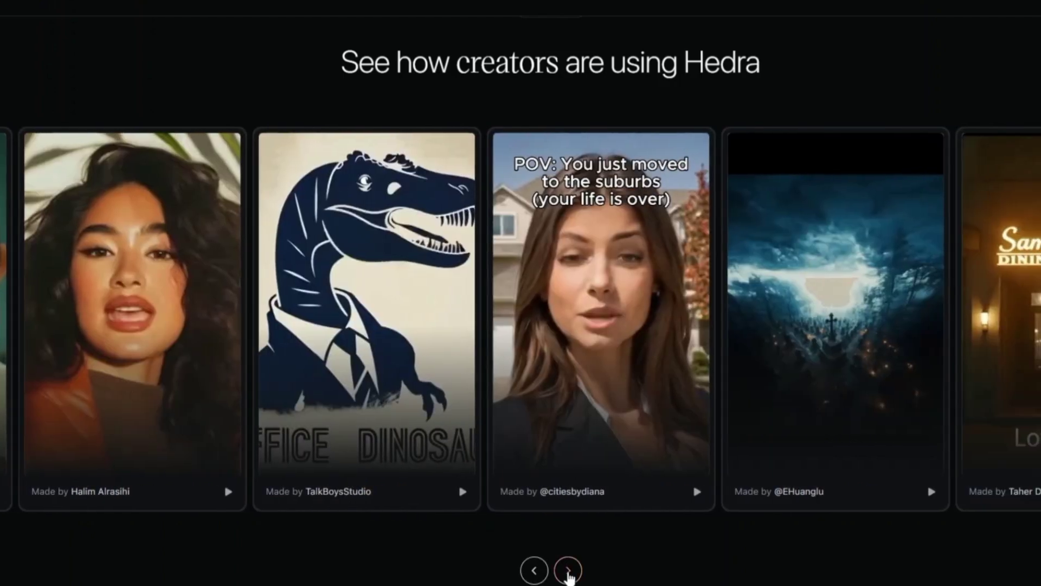
pyautogui.click(569, 573)
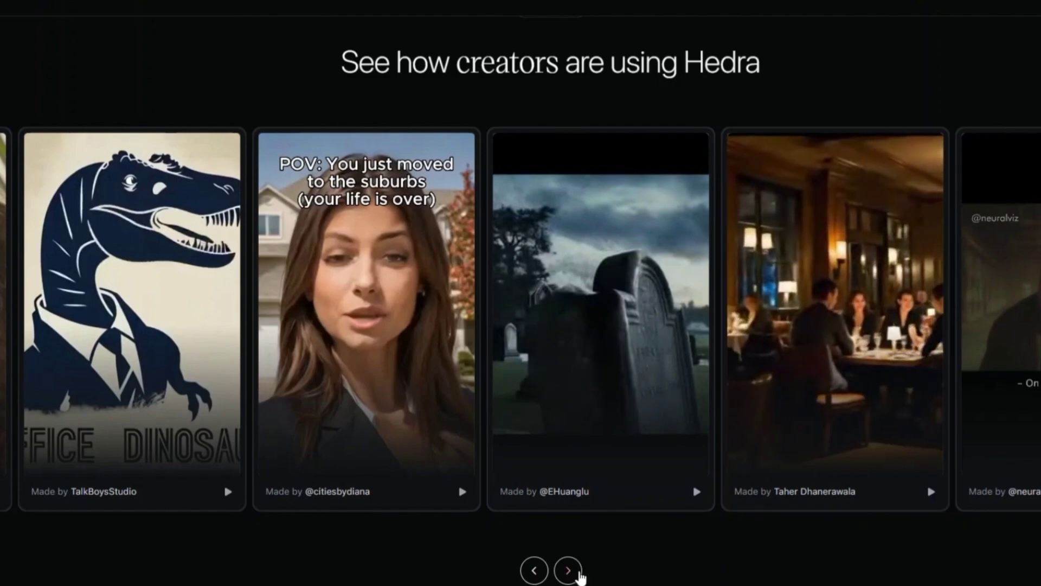
pyautogui.click(578, 573)
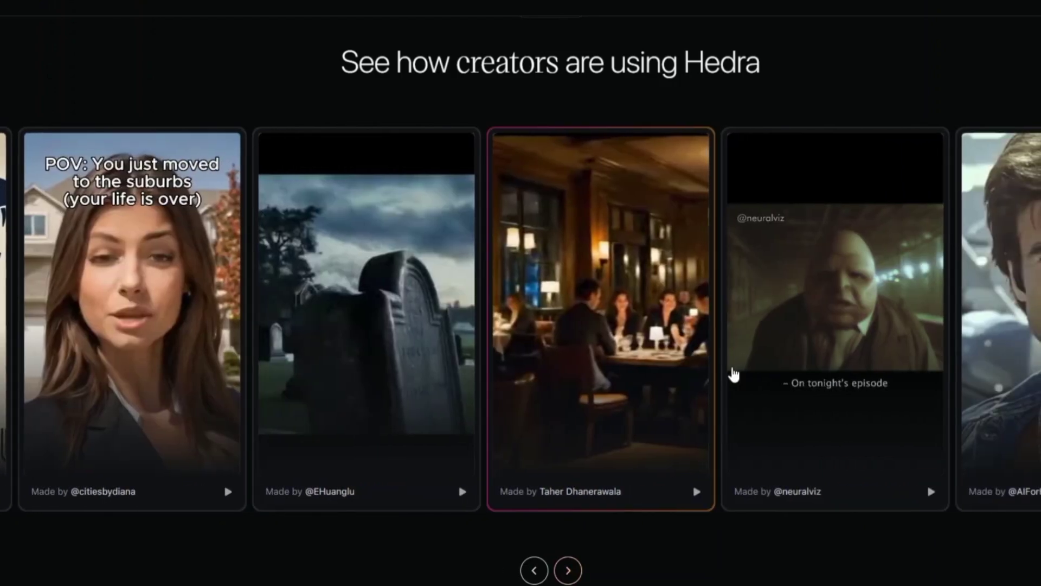
pyautogui.moveTo(830, 302)
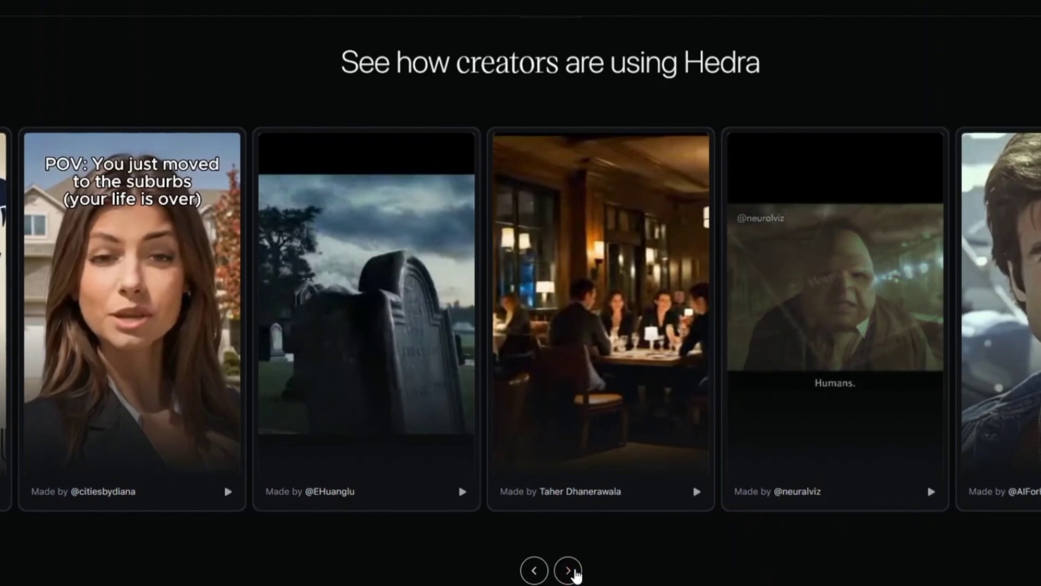
pyautogui.click(568, 571)
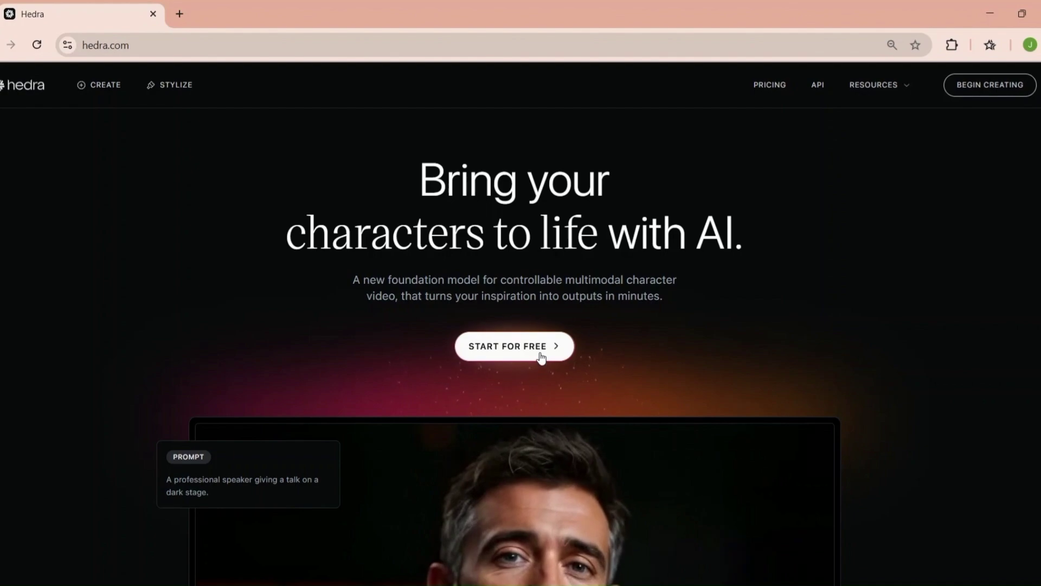
# - Start for free and sign in to Hedra with a Google account, approving access
pyautogui.click(541, 358)
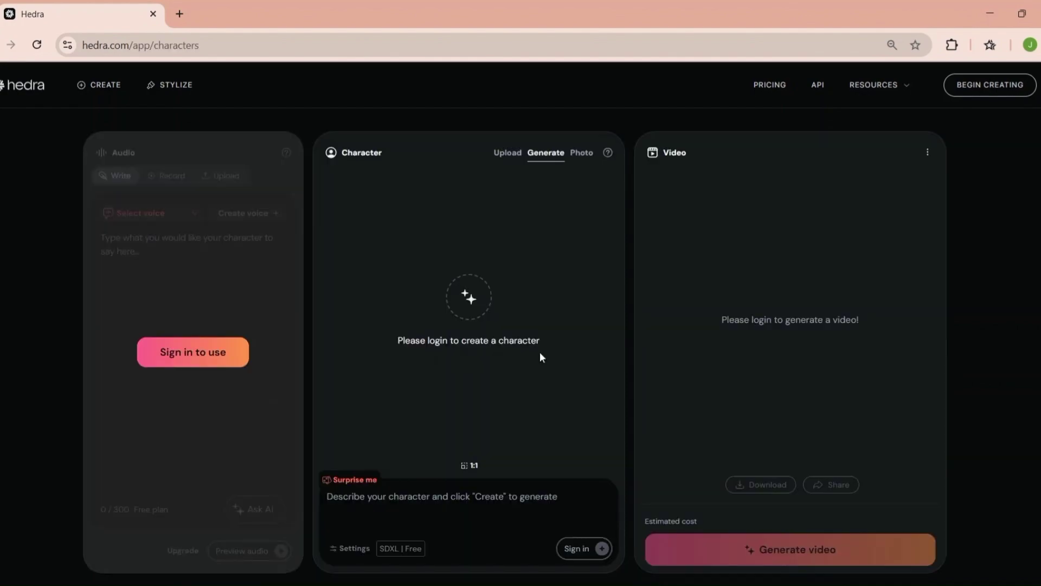
pyautogui.click(212, 367)
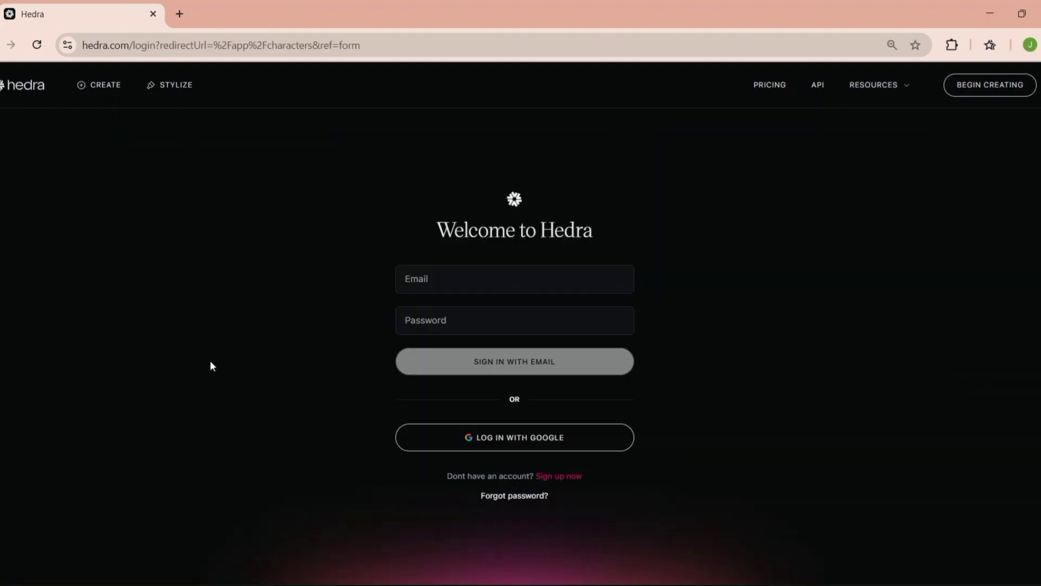
pyautogui.click(536, 441)
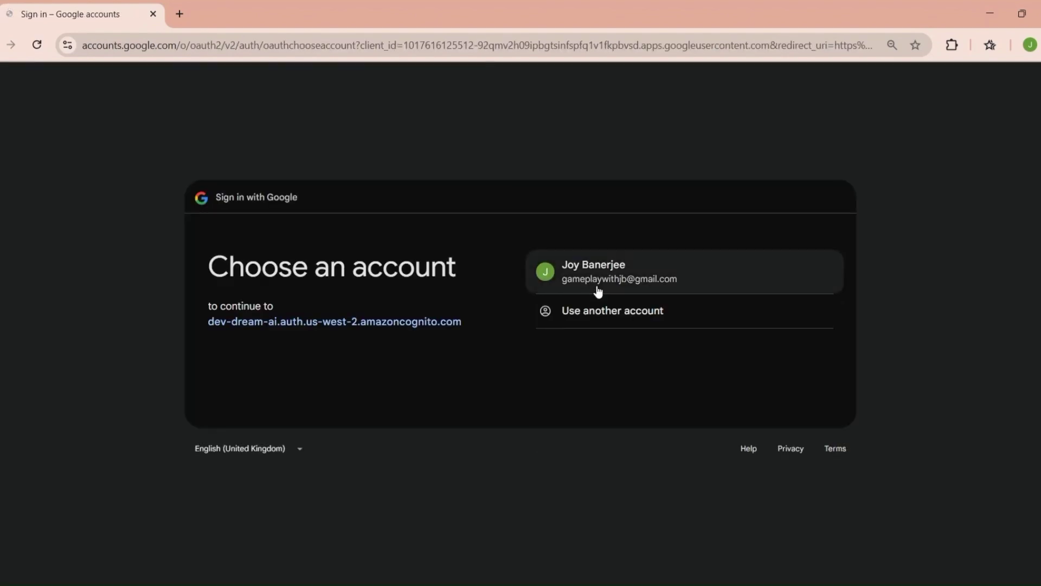
pyautogui.click(599, 290)
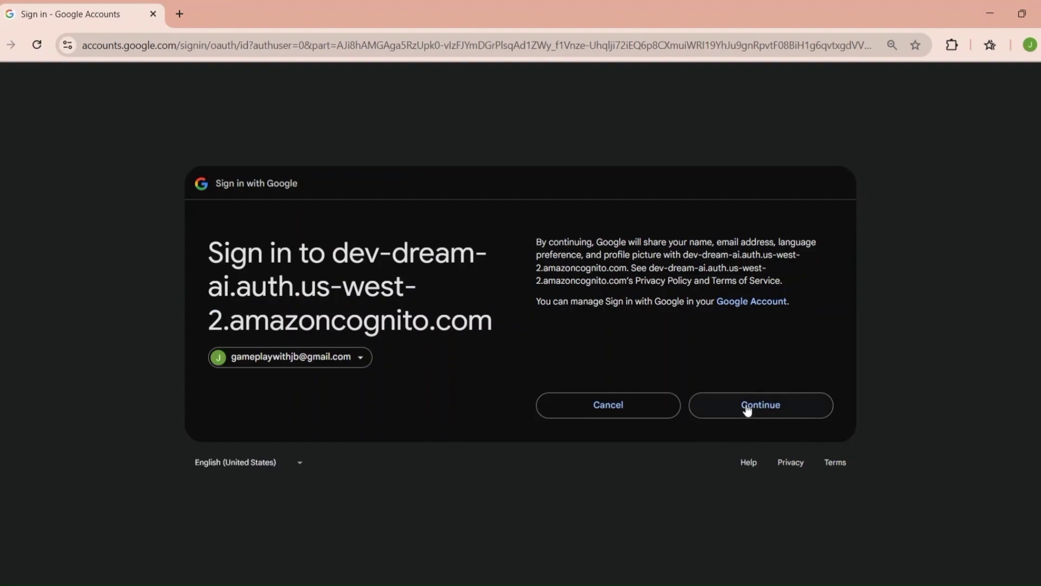
pyautogui.click(746, 408)
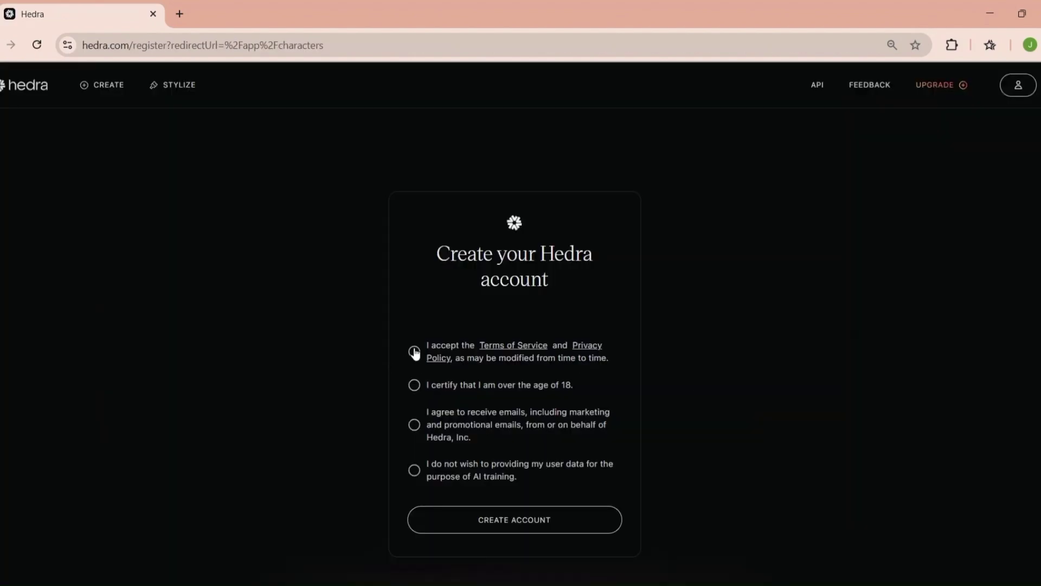
# - Tick the terms, email and AI-training consent boxes and create the Hedra account
pyautogui.click(414, 352)
pyautogui.click(416, 431)
pyautogui.click(415, 476)
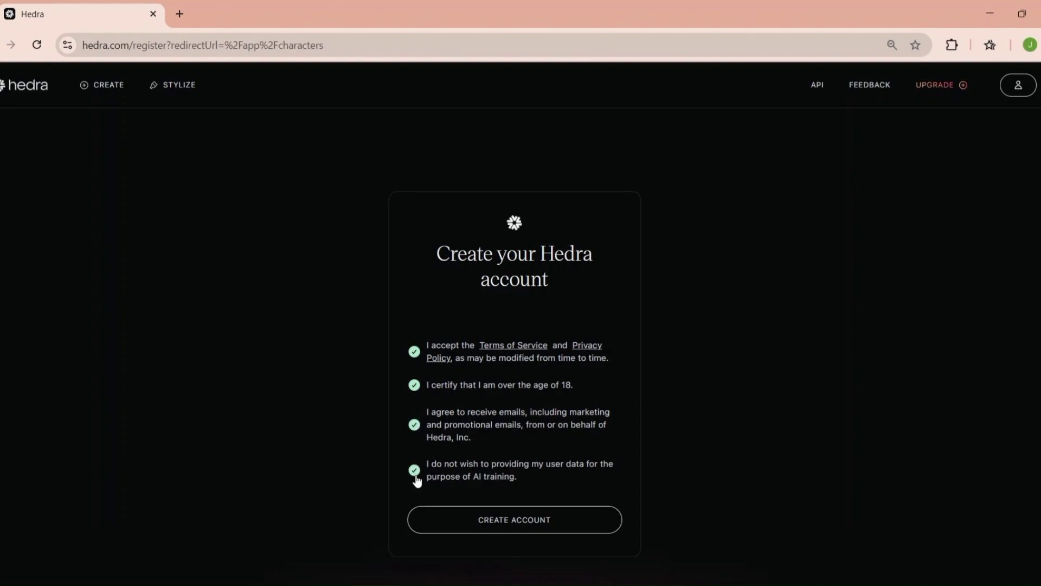
pyautogui.click(519, 520)
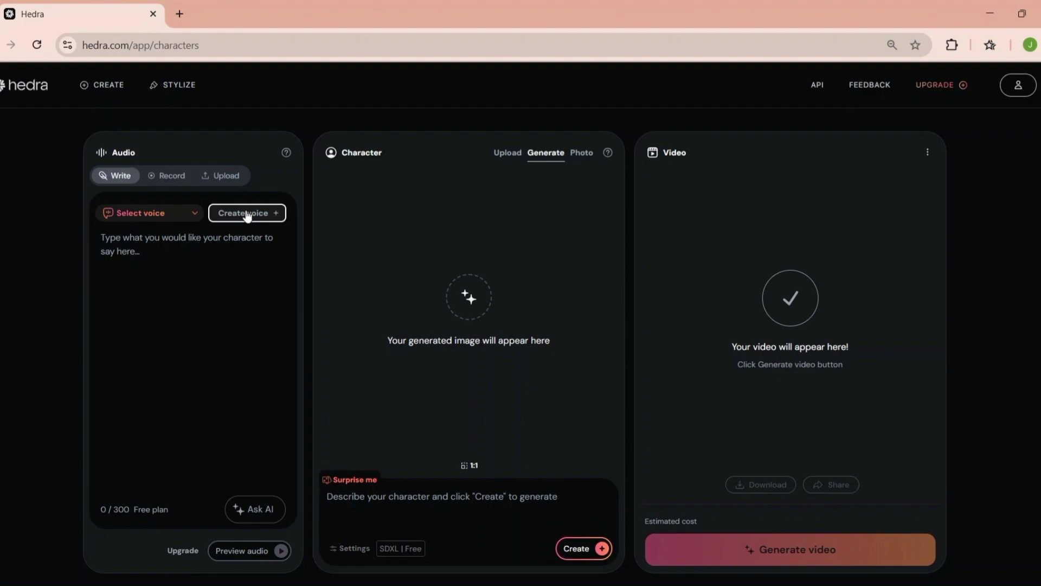
# - Select Will from the stock voice list, then switch the Audio panel to Upload
pyautogui.click(247, 213)
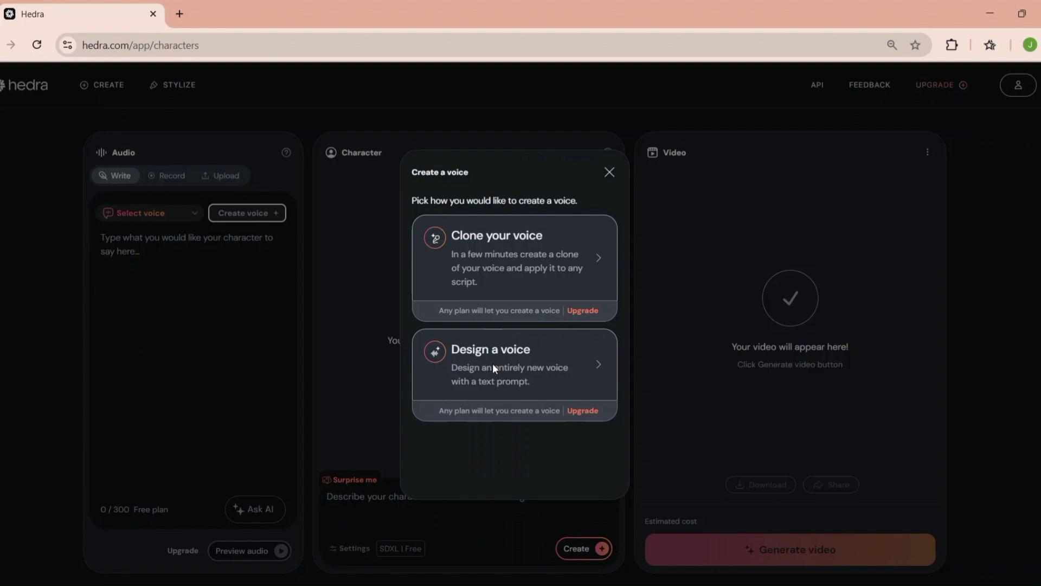
pyautogui.click(608, 172)
pyautogui.click(190, 216)
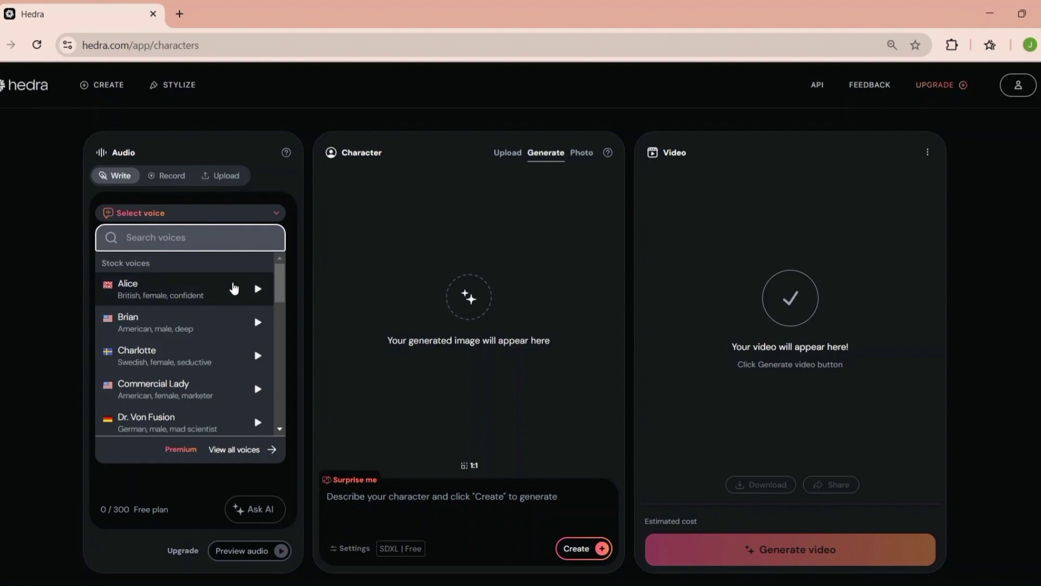
pyautogui.click(278, 430)
pyautogui.scroll(-5, 278, 431)
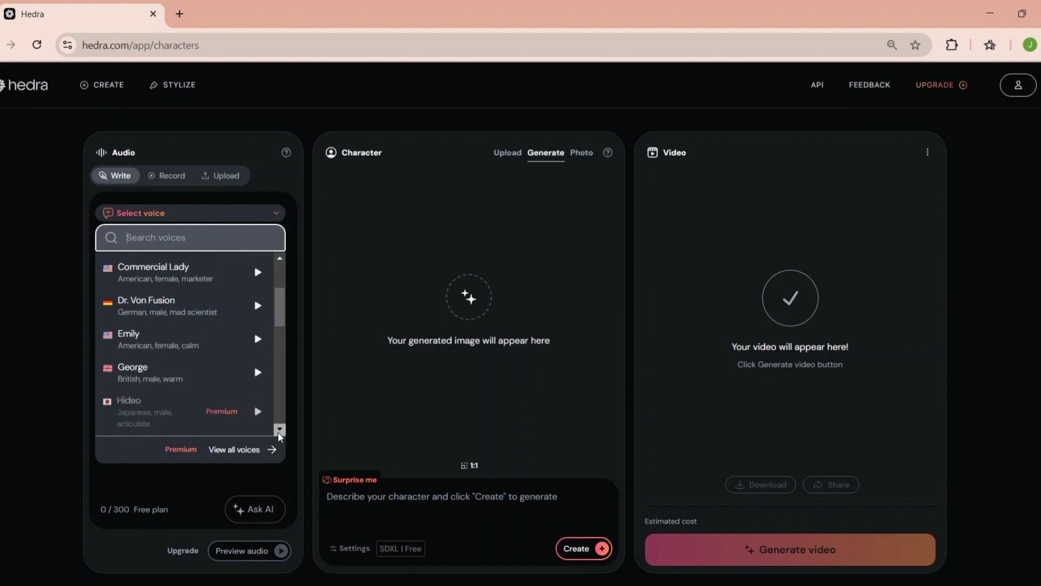
pyautogui.scroll(-5, 277, 431)
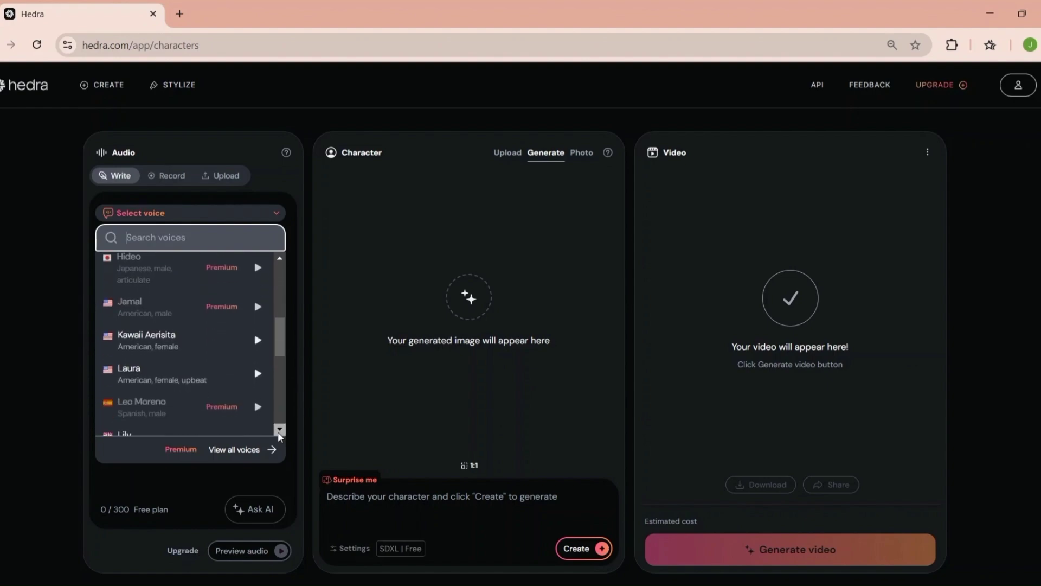
pyautogui.scroll(-4, 277, 431)
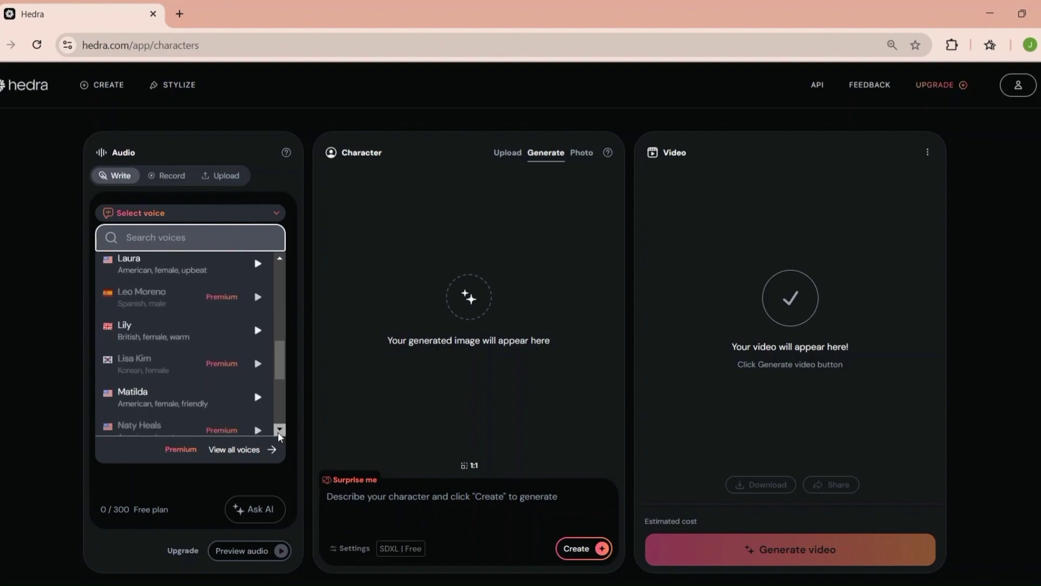
pyautogui.scroll(-3, 278, 432)
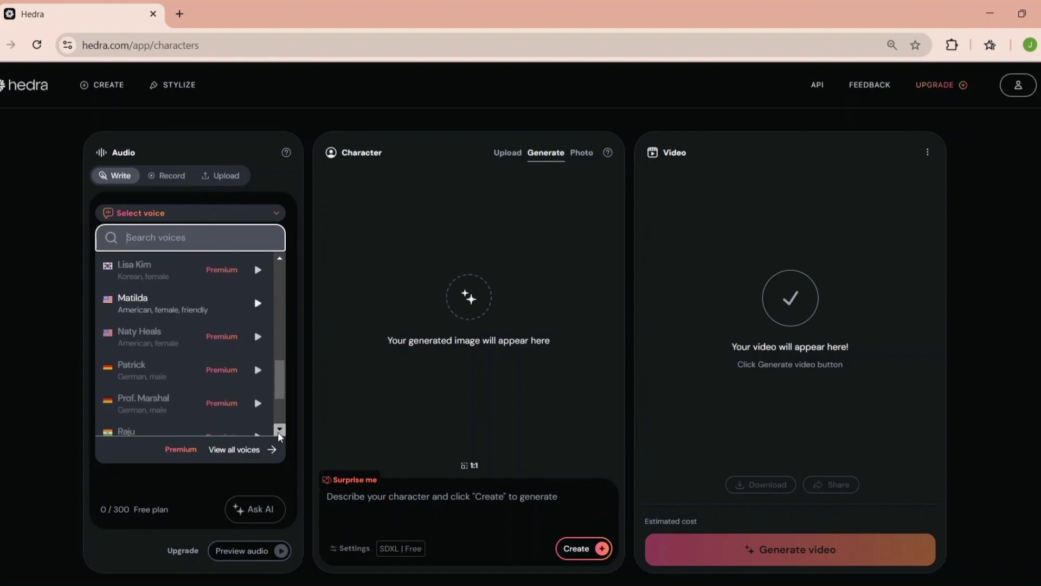
pyautogui.scroll(-2, 277, 431)
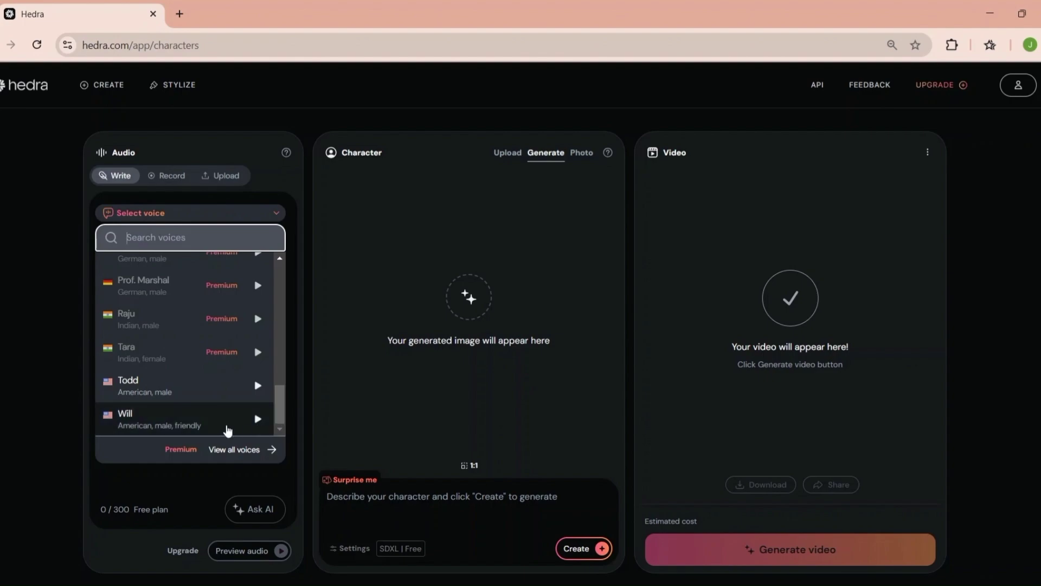
pyautogui.click(193, 424)
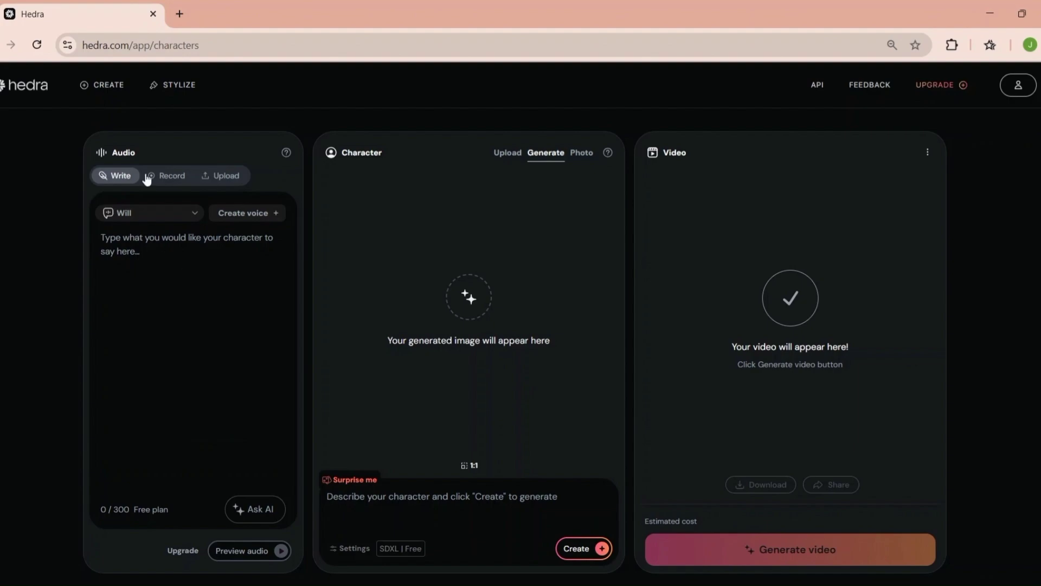
pyautogui.click(165, 176)
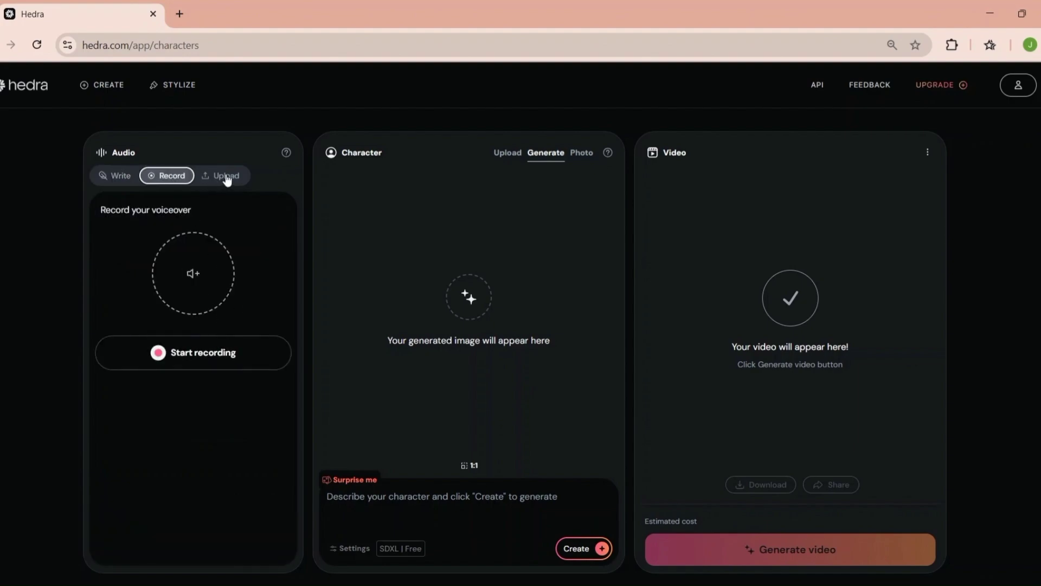
pyautogui.click(226, 177)
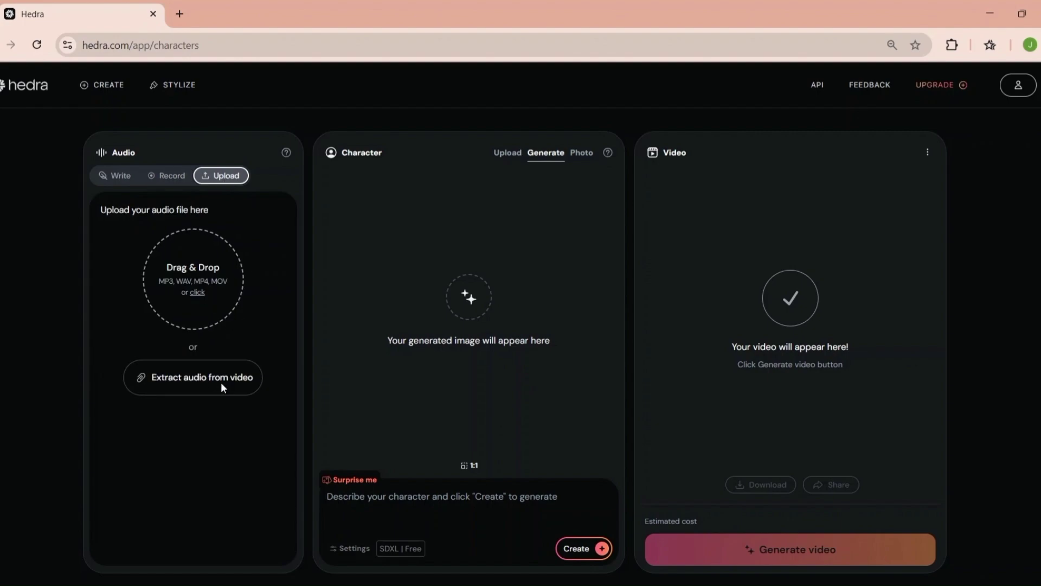
# - Insert an AI-written random lost-in-the-woods script (229 characters) into the Write box
pyautogui.click(120, 179)
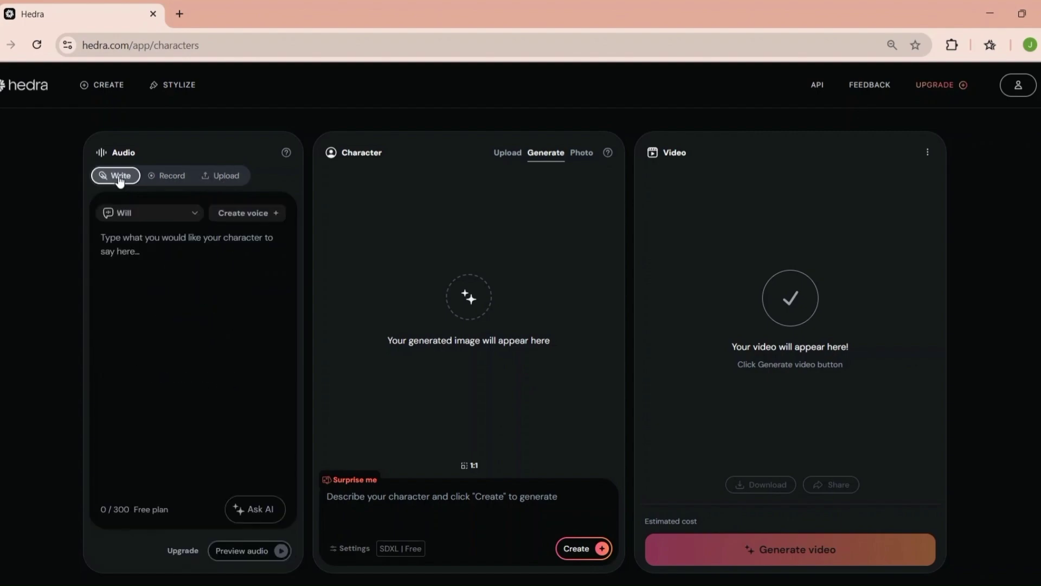
pyautogui.click(257, 521)
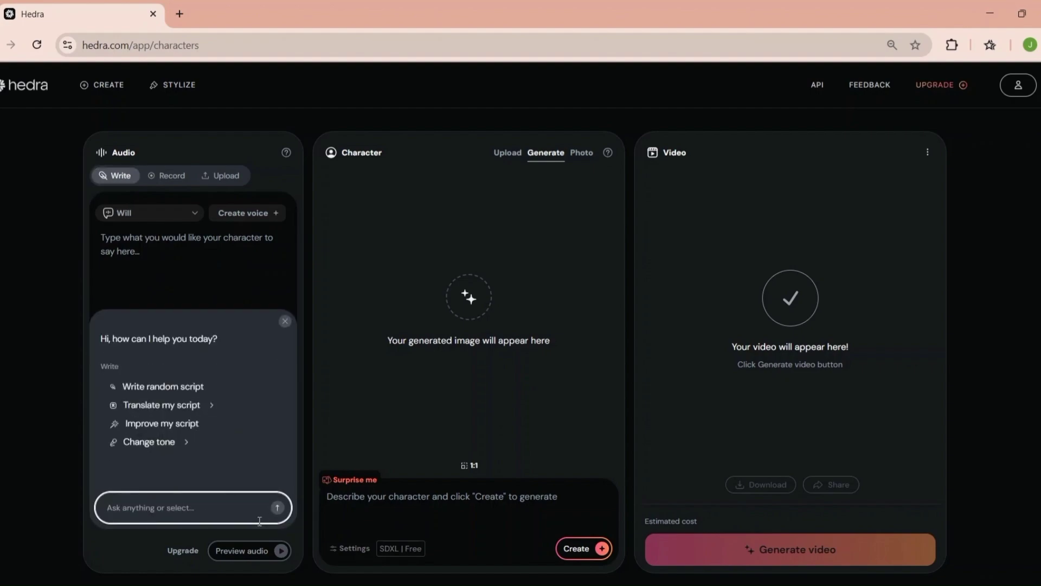
pyautogui.click(181, 388)
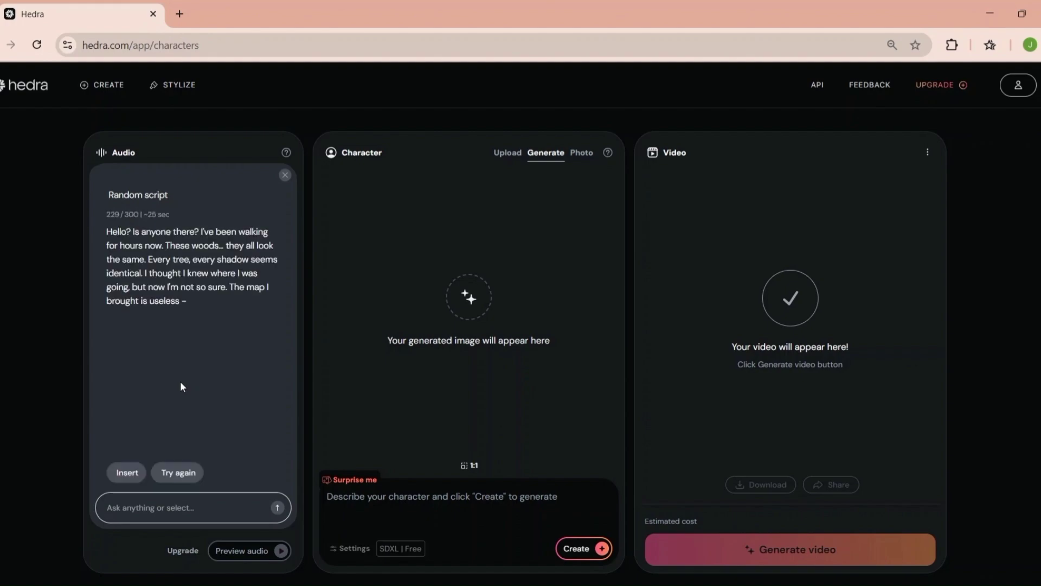
pyautogui.click(130, 474)
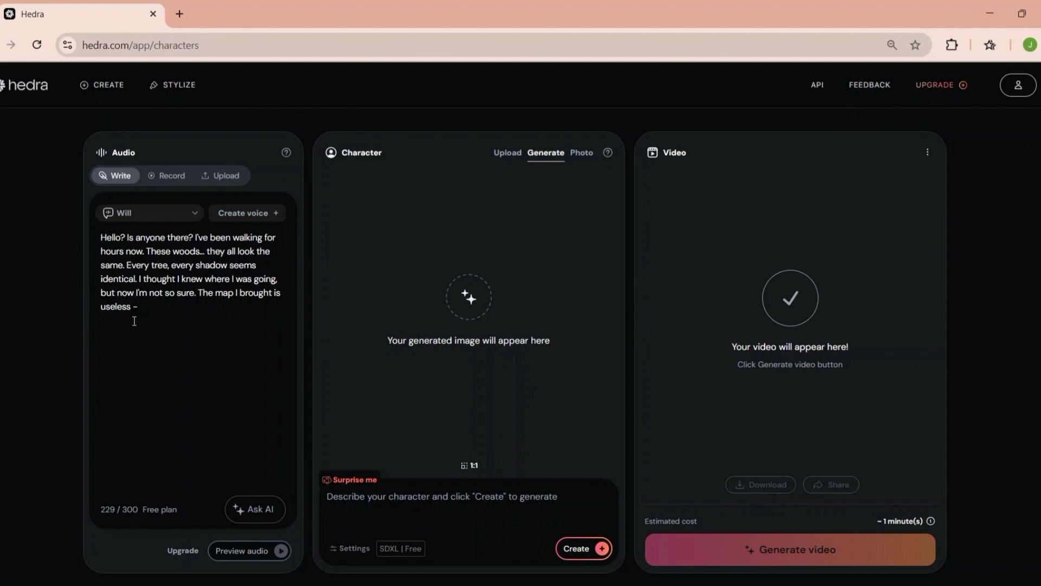
pyautogui.click(135, 321)
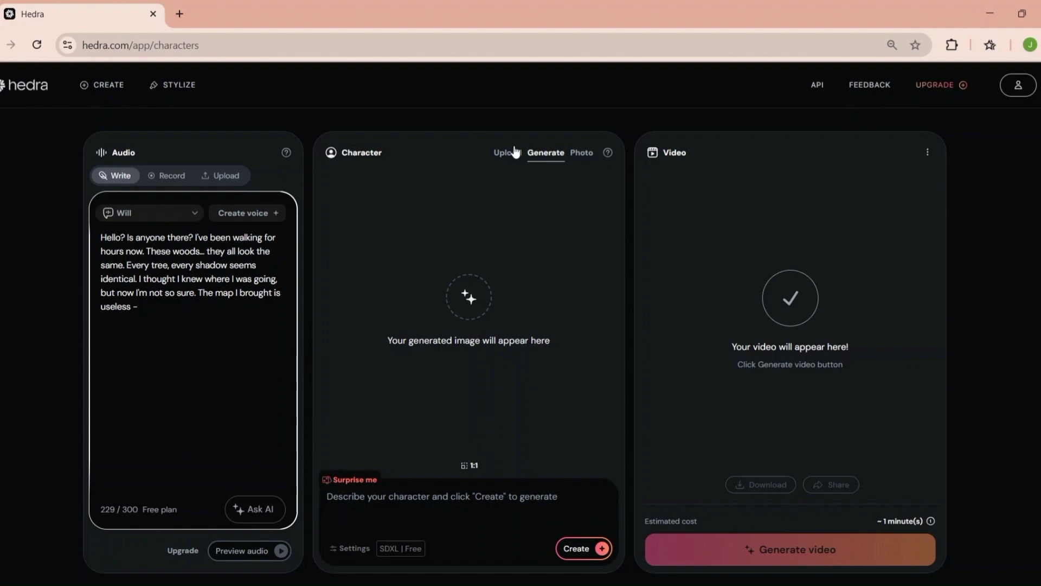
pyautogui.click(507, 154)
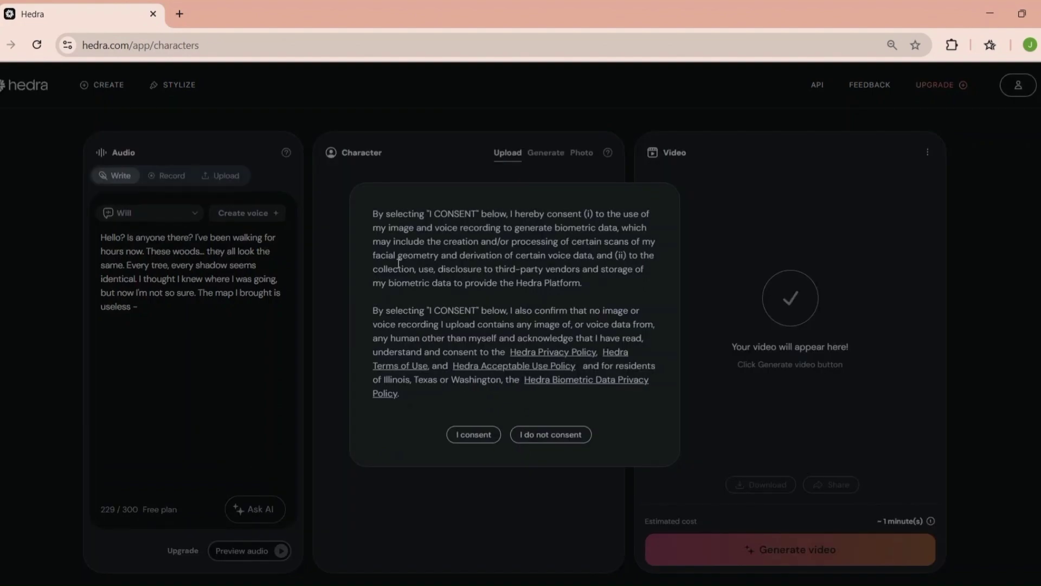
pyautogui.click(475, 436)
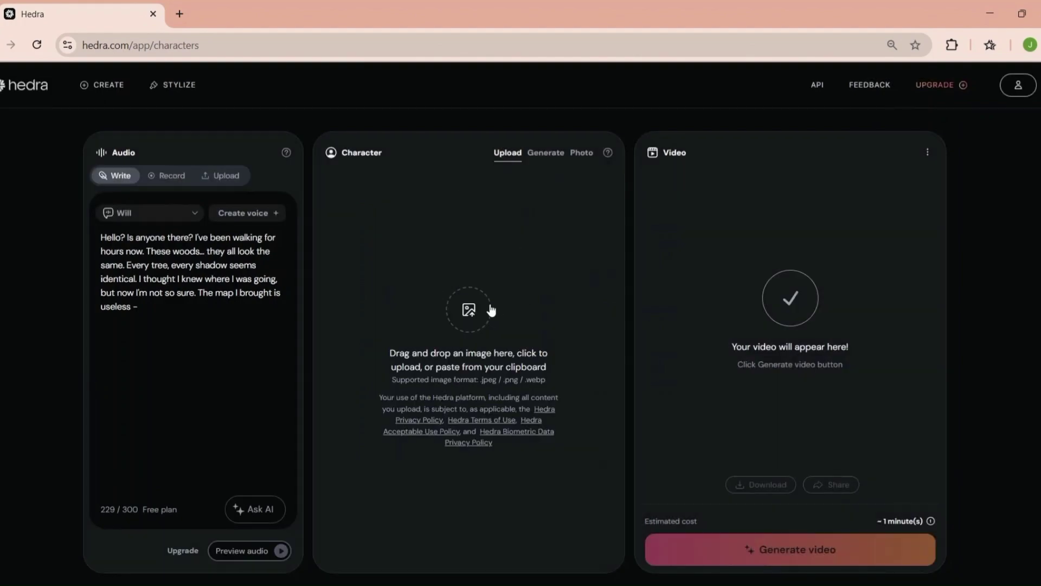
pyautogui.click(547, 159)
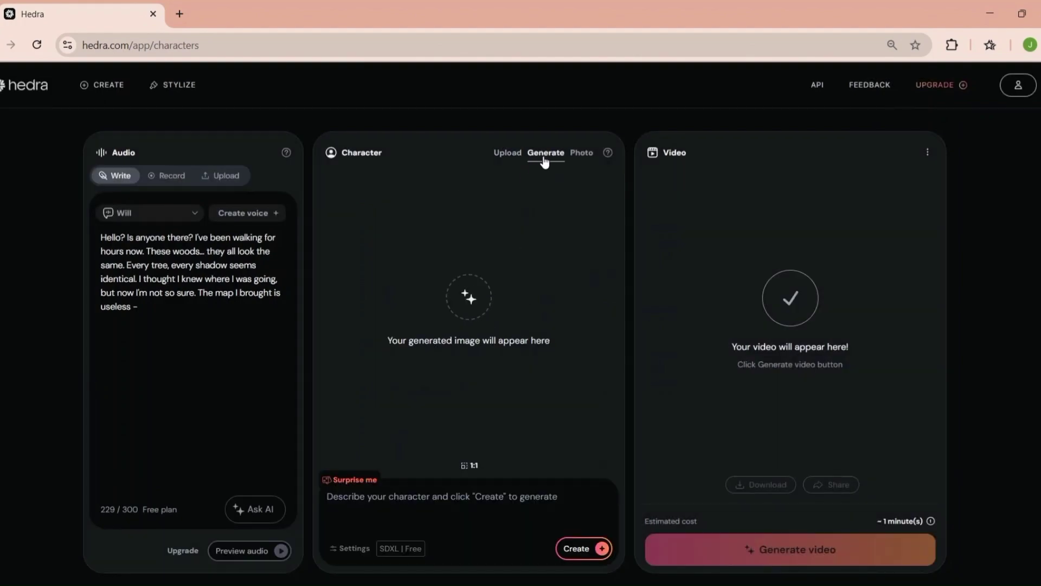
pyautogui.click(578, 156)
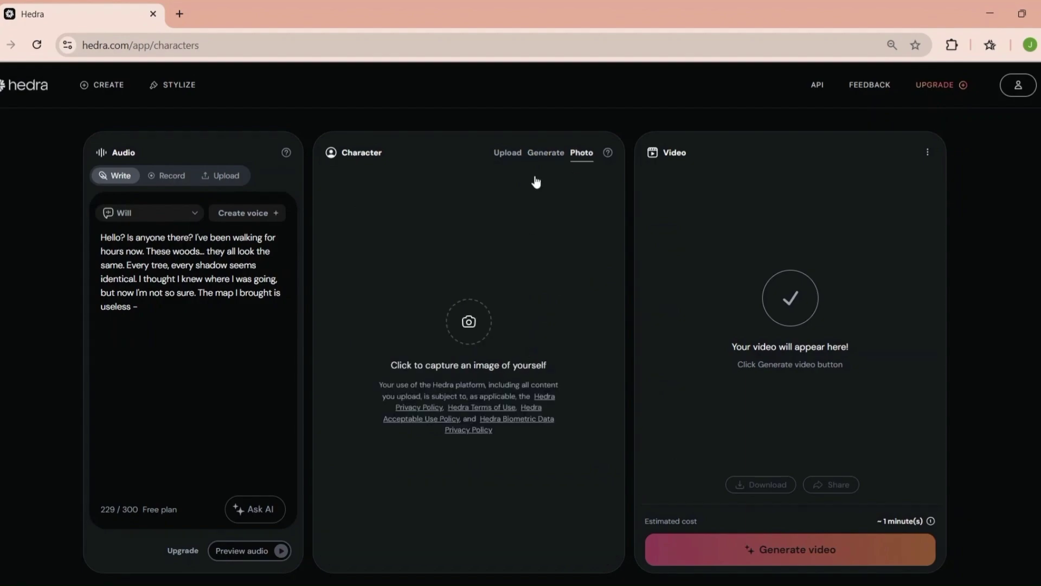
pyautogui.click(544, 157)
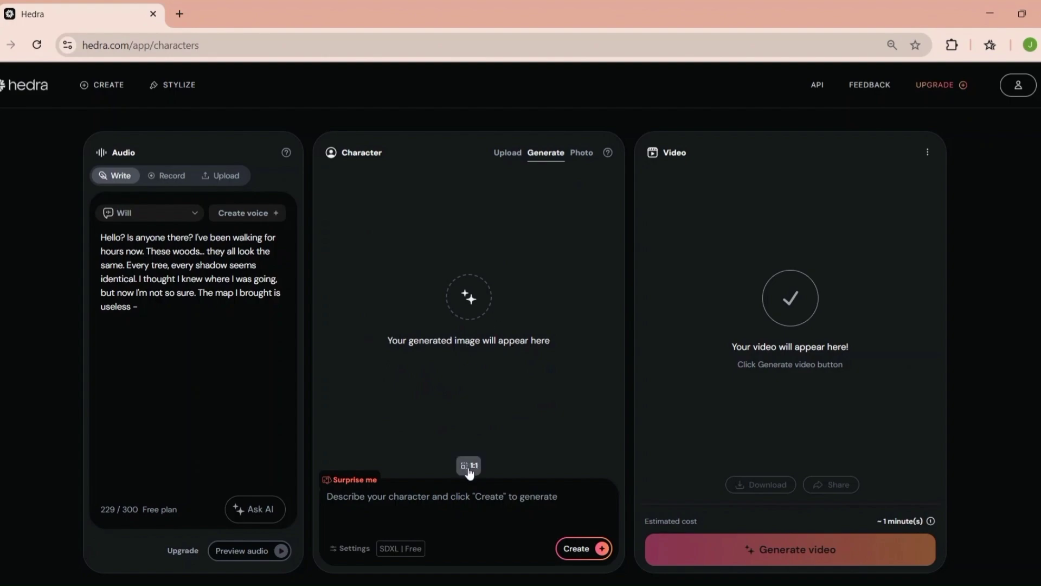
# - Set the character image to 16:9, leaving the model on SDXL | Free
pyautogui.click(469, 471)
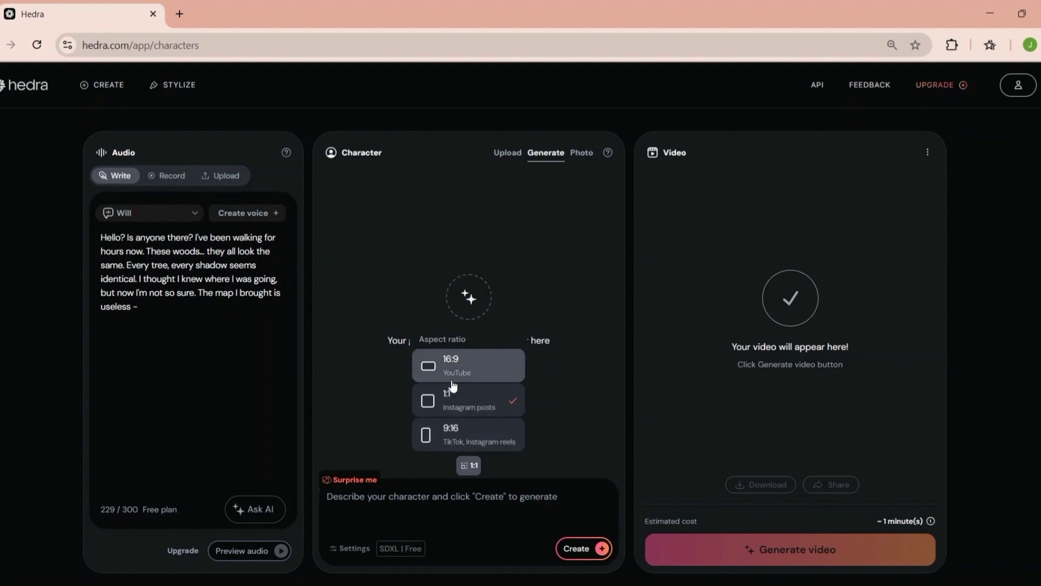
pyautogui.click(455, 363)
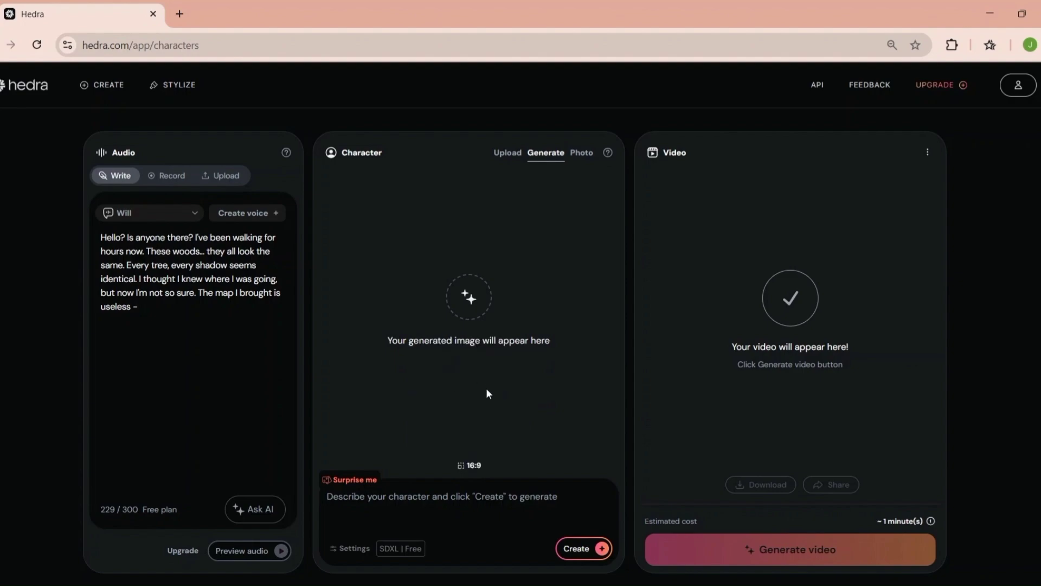
pyautogui.click(400, 549)
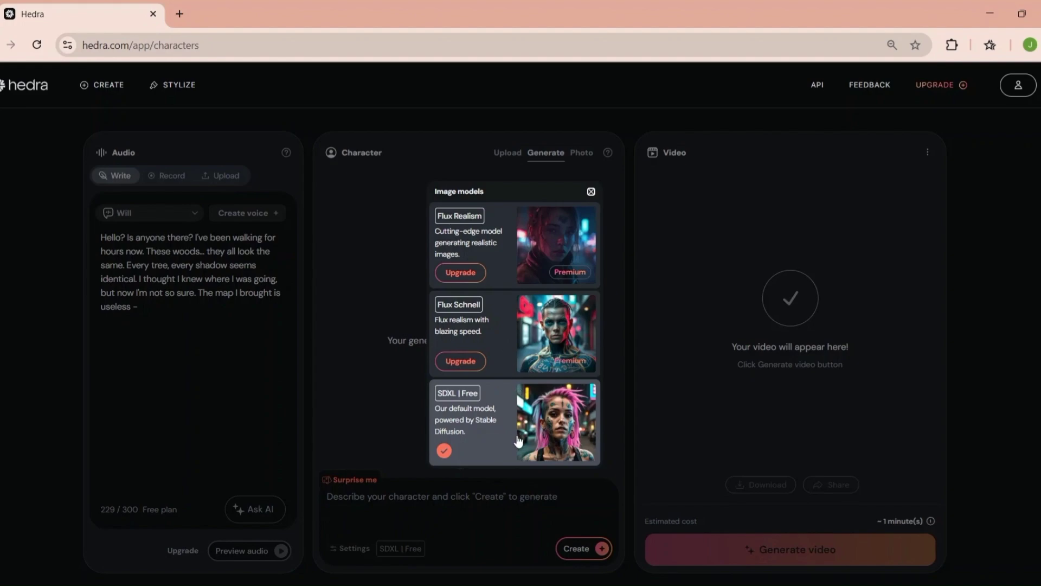
pyautogui.click(591, 192)
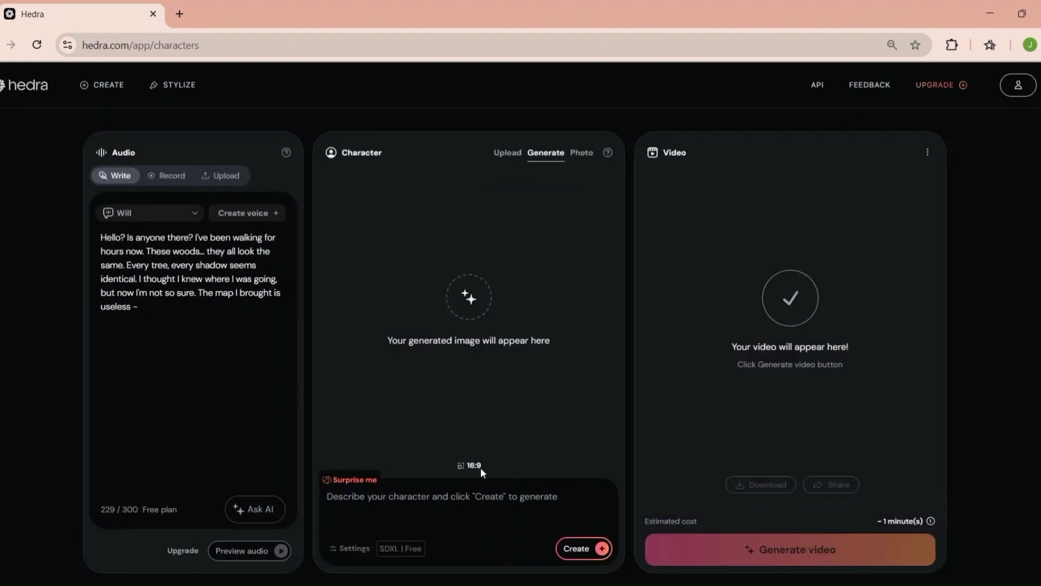
# - Generate a random elf character and nudge Stylize's AI Strength down without applying a style
pyautogui.click(350, 480)
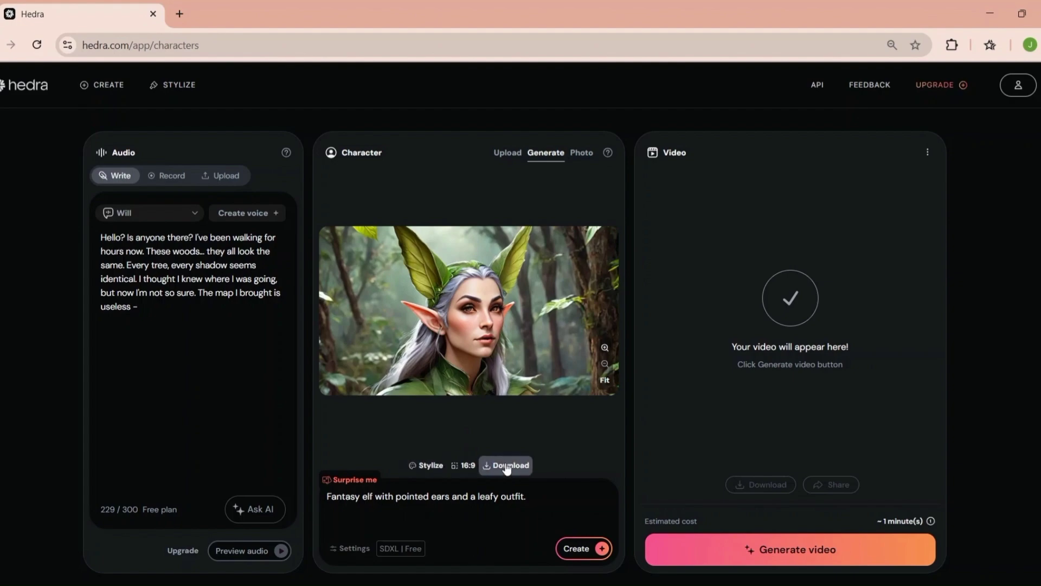
pyautogui.click(437, 467)
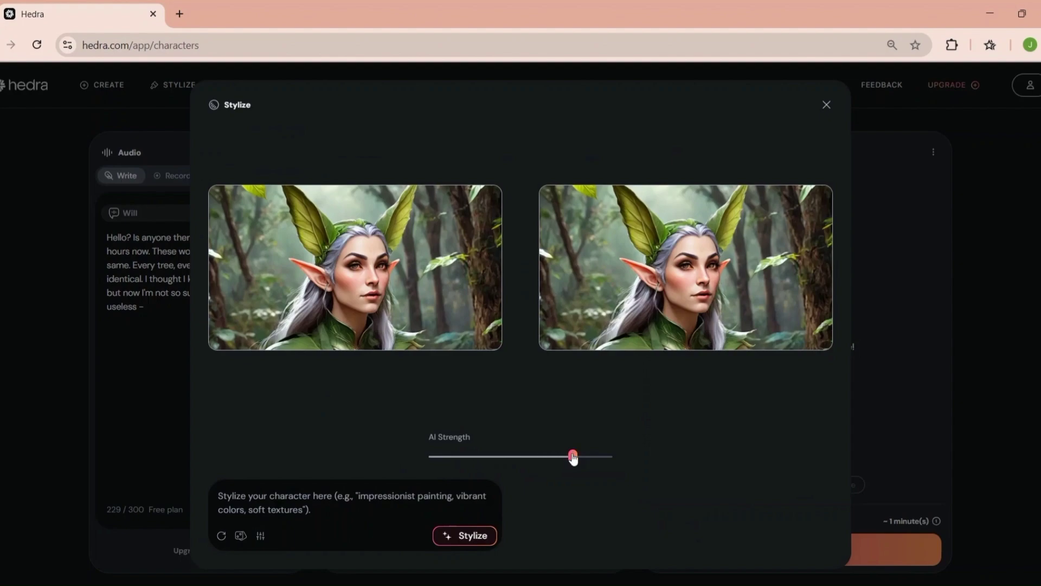
pyautogui.moveTo(574, 460)
pyautogui.mouseDown()
pyautogui.moveTo(589, 464)
pyautogui.moveTo(575, 462)
pyautogui.mouseUp()
pyautogui.click(826, 105)
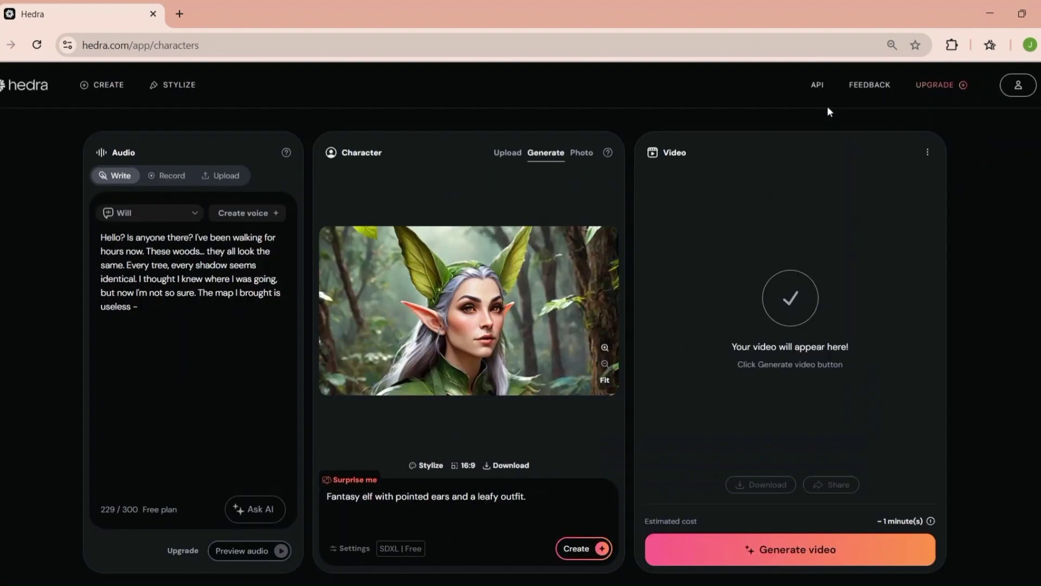
# - Generate a post-apocalyptic survivor character, zoom into the image, then fit it back
pyautogui.click(337, 481)
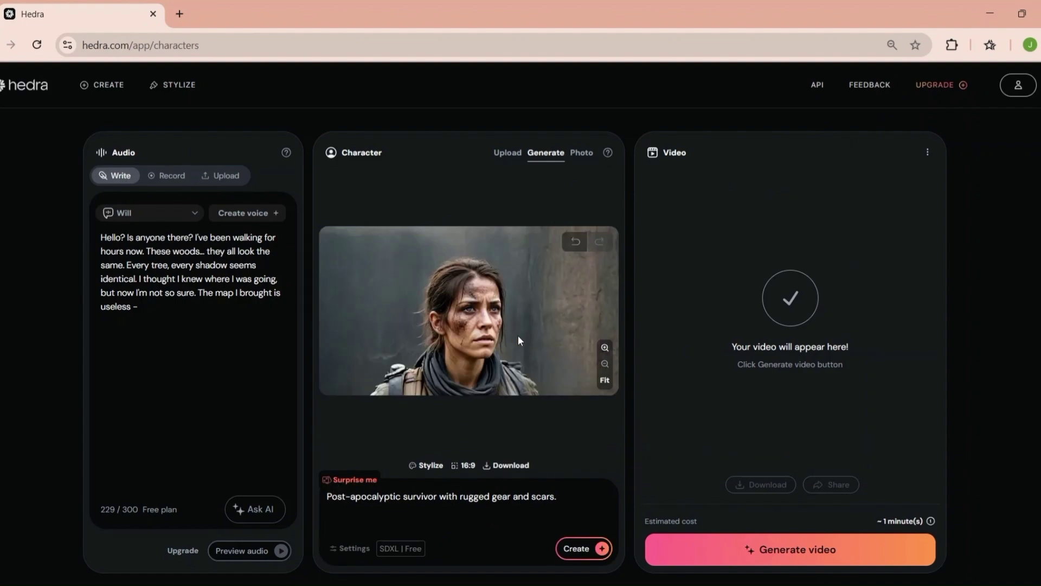
pyautogui.click(605, 348)
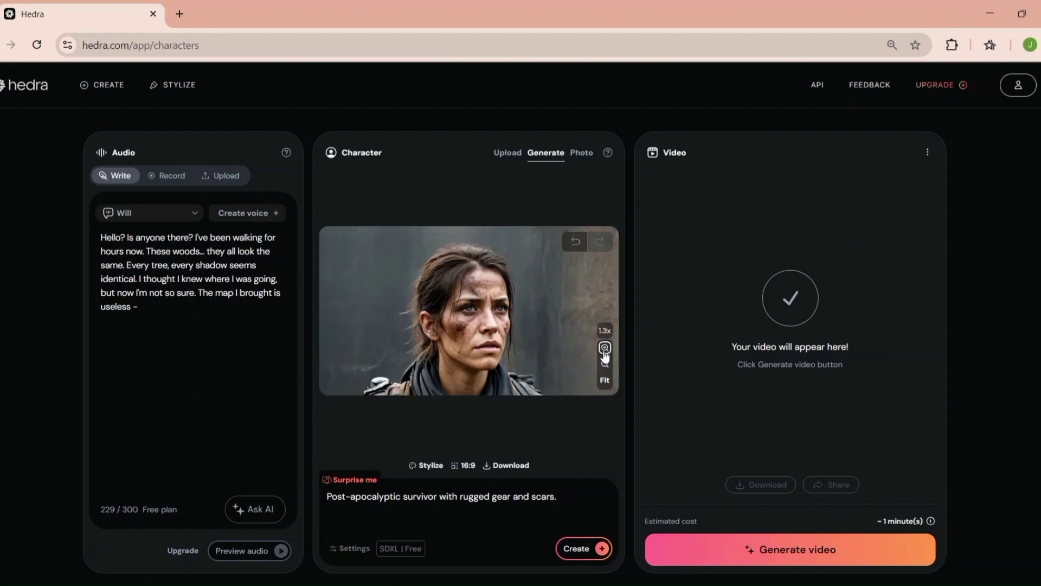
pyautogui.click(605, 348)
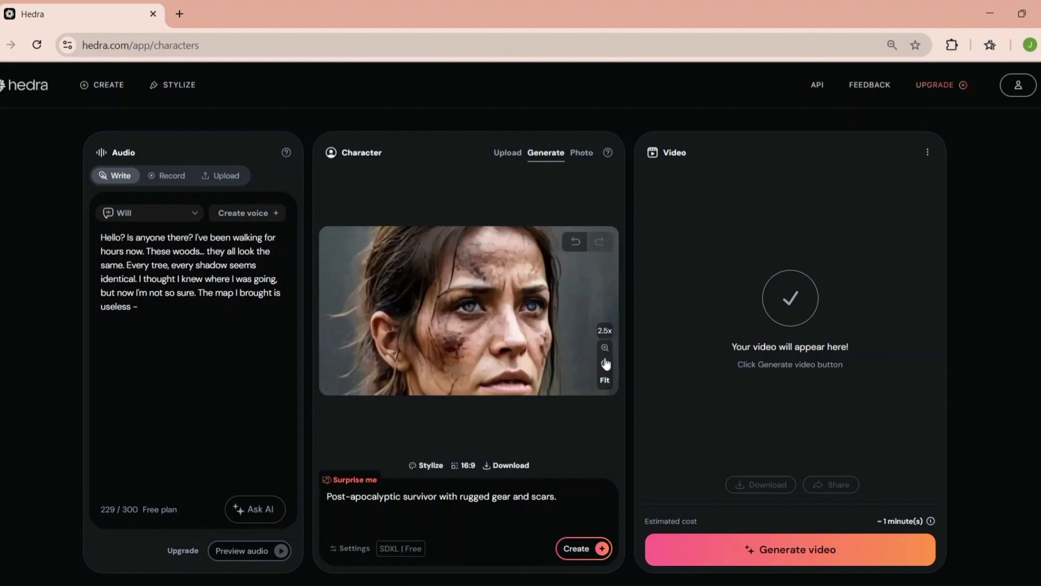
pyautogui.click(605, 362)
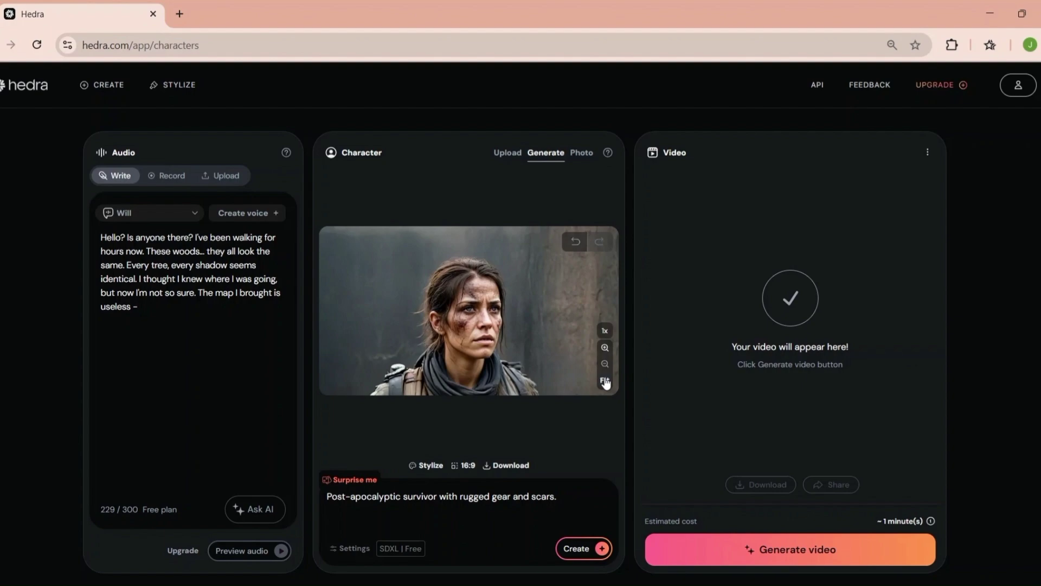
pyautogui.click(606, 381)
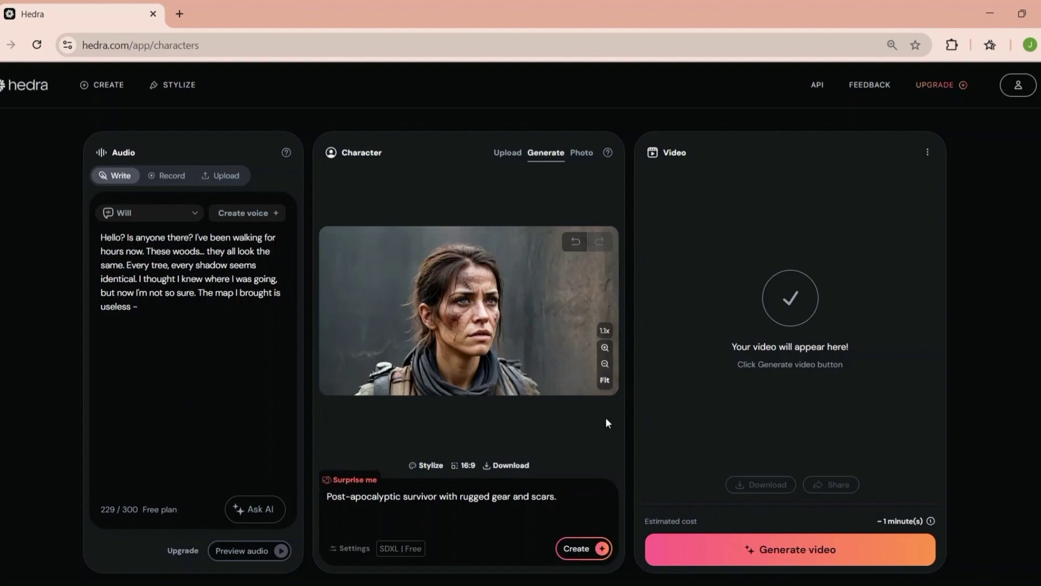
# - Cycle Surprise me past a knight to the 'Elderly wizard.' prompt and create the wizard
pyautogui.click(345, 481)
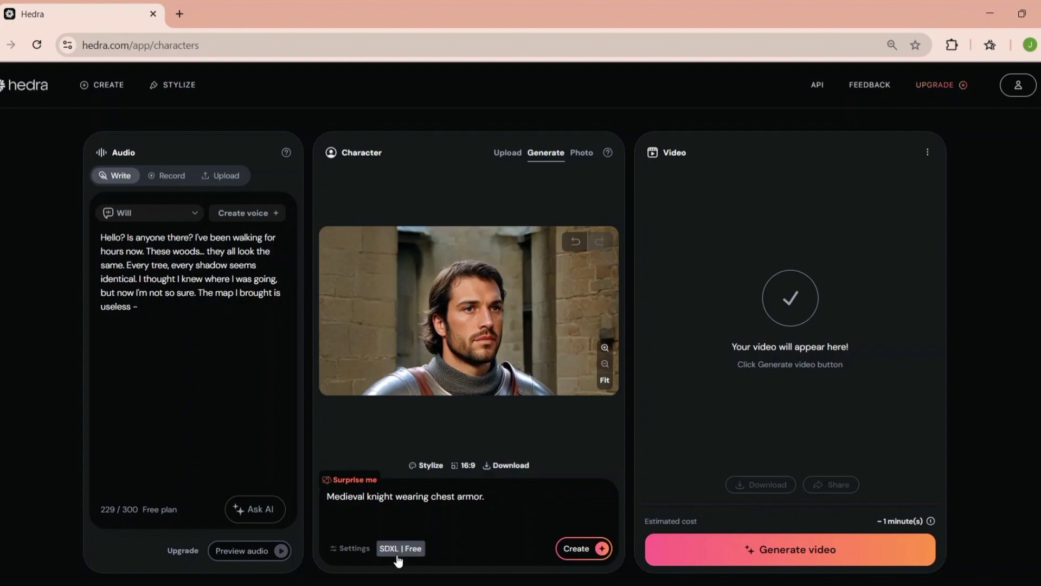
pyautogui.click(353, 481)
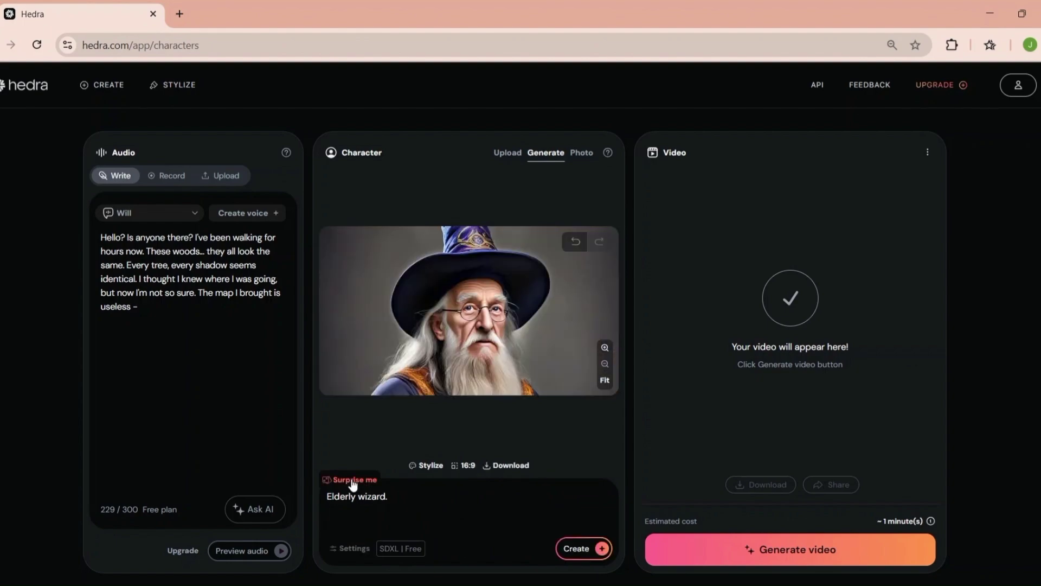
pyautogui.click(588, 553)
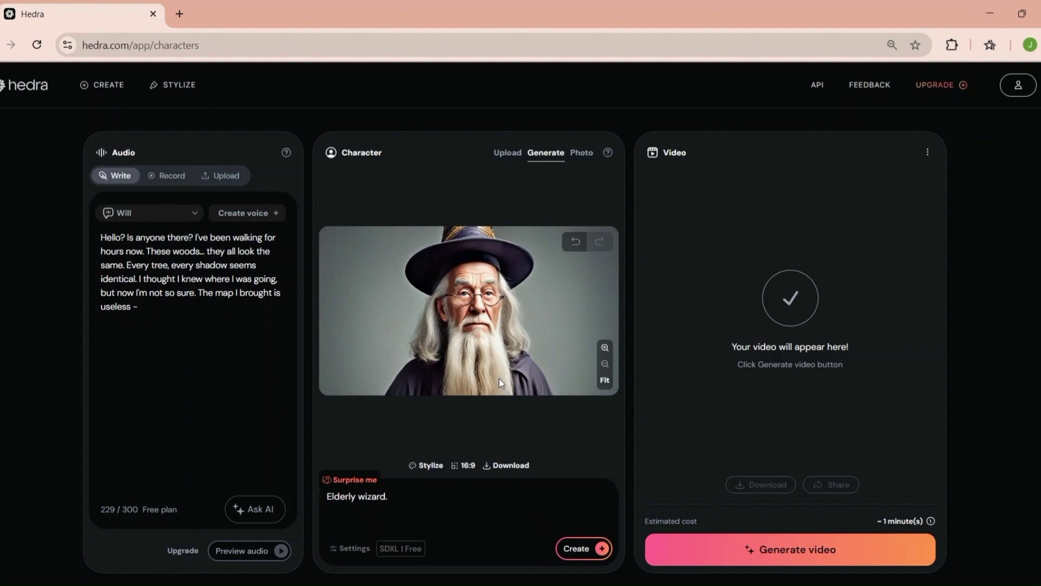
# - Generate the talking video of the elderly wizard speaking the forest script
pyautogui.click(738, 543)
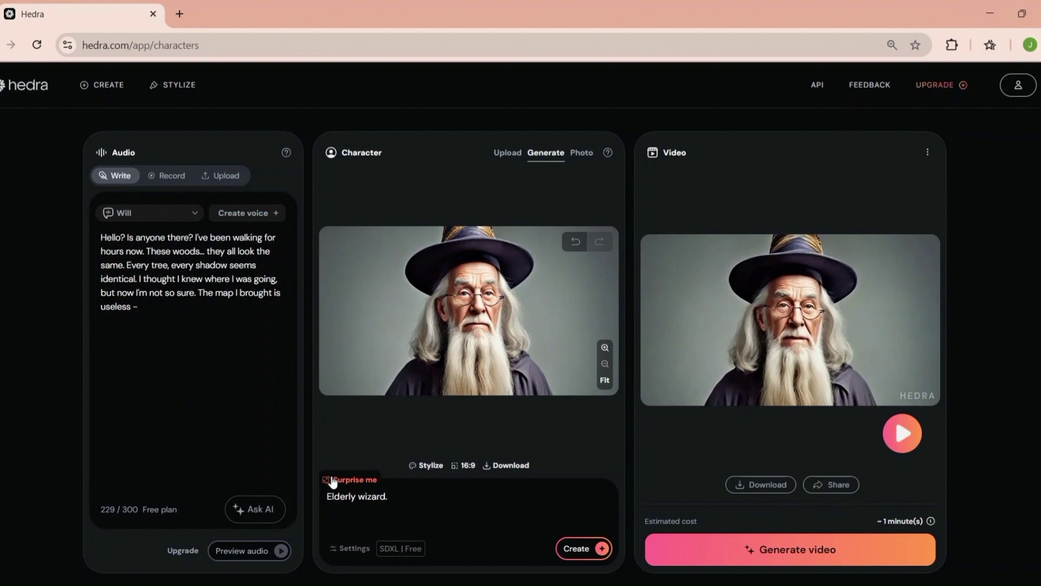
# - Regenerate the character as a random neon-tattooed cyberpunk street racer and queue its talking video
pyautogui.click(355, 480)
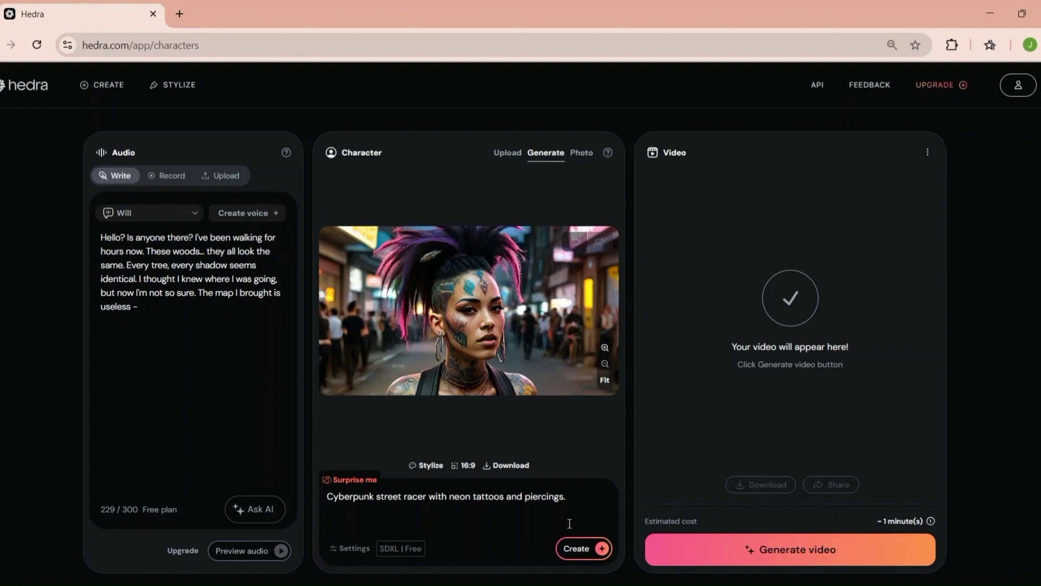
pyautogui.click(596, 550)
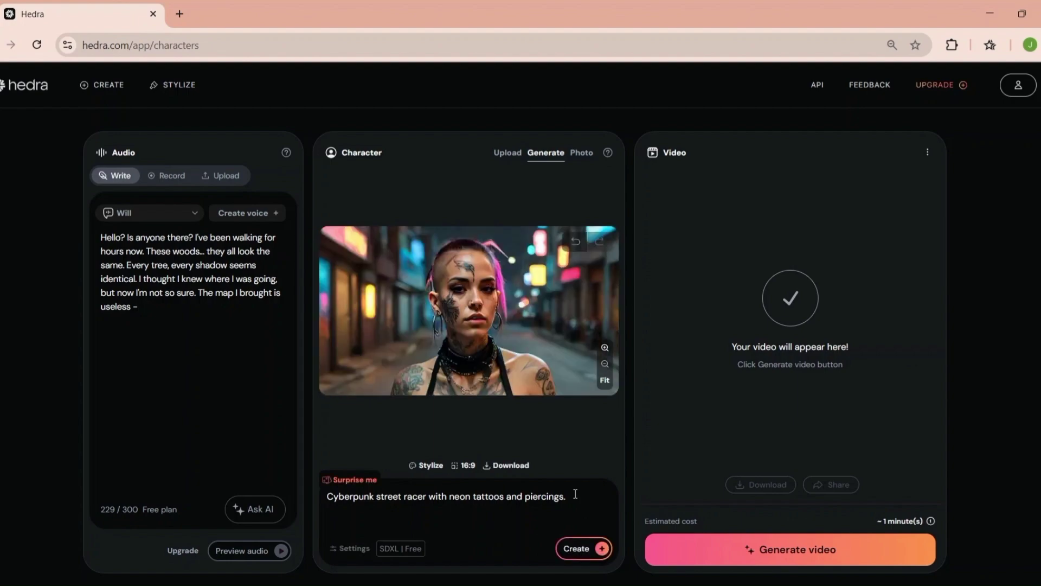
pyautogui.click(818, 551)
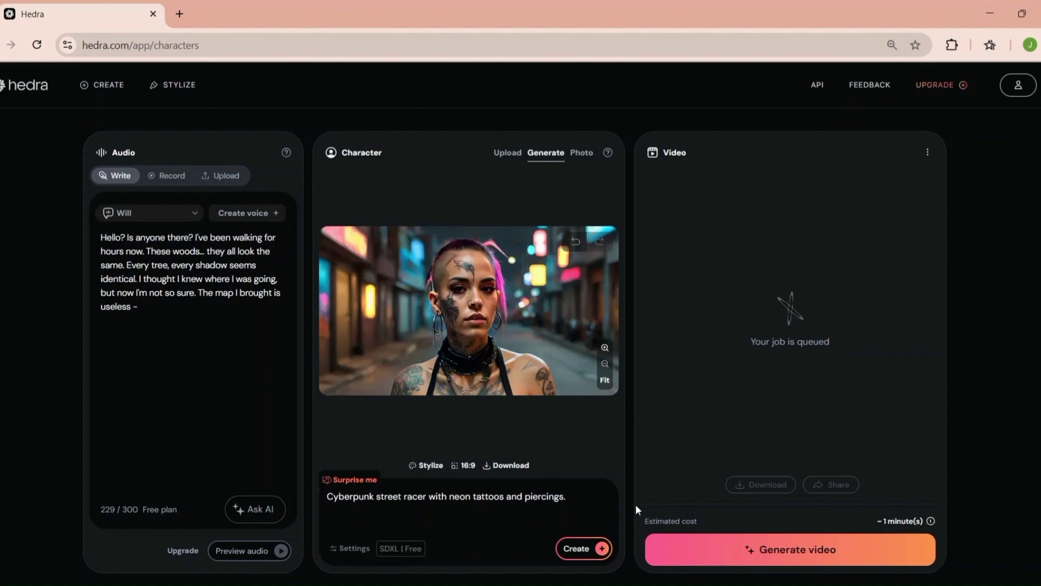
# - Play the finished cyberpunk street racer video in the Video panel
pyautogui.click(902, 432)
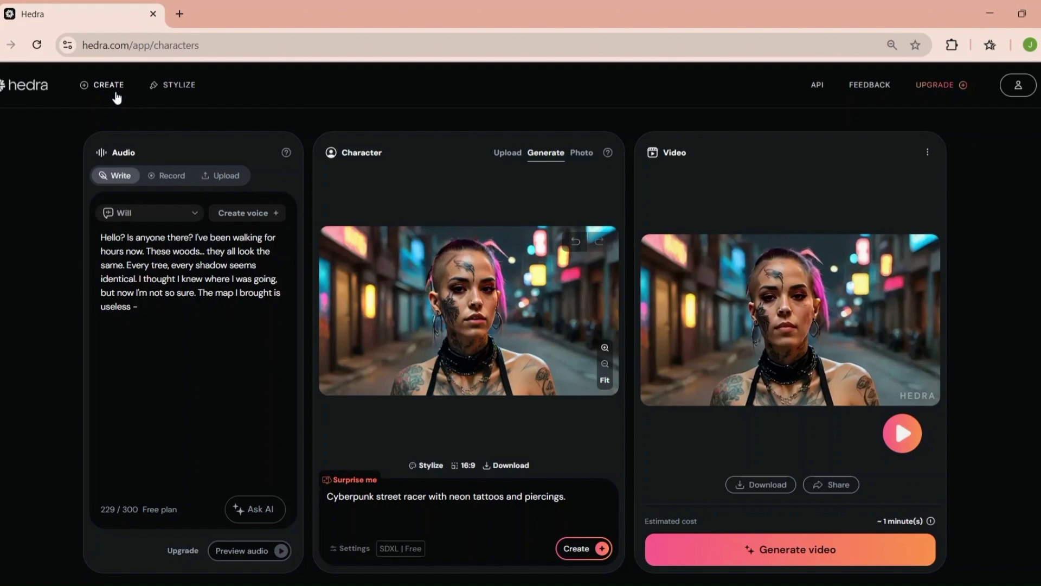
# - Reach the pricing page via Stylize's full editor link, showing Basic $10, Creator $25, Professional $50
pyautogui.click(165, 85)
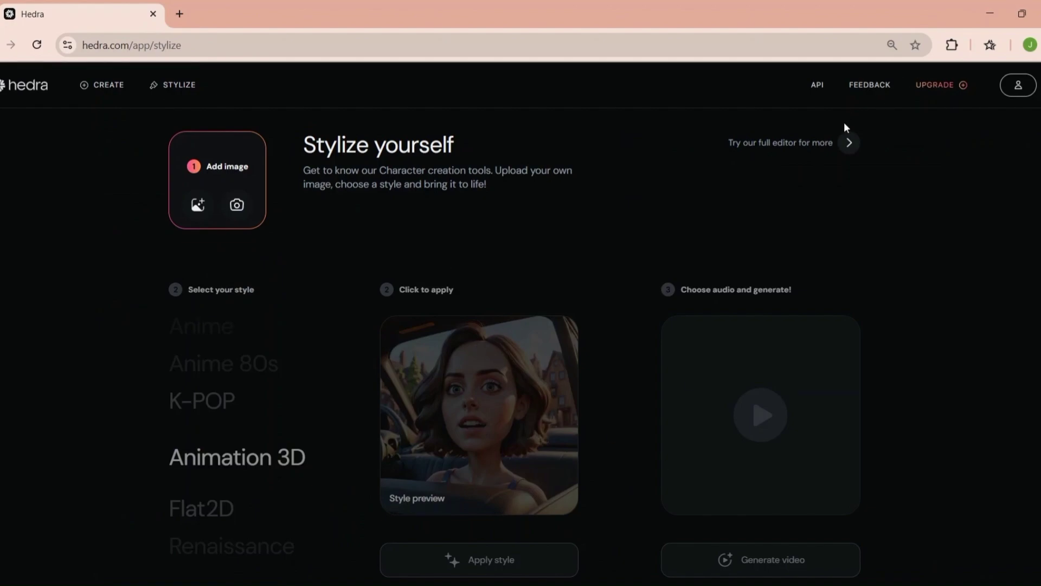
pyautogui.click(848, 145)
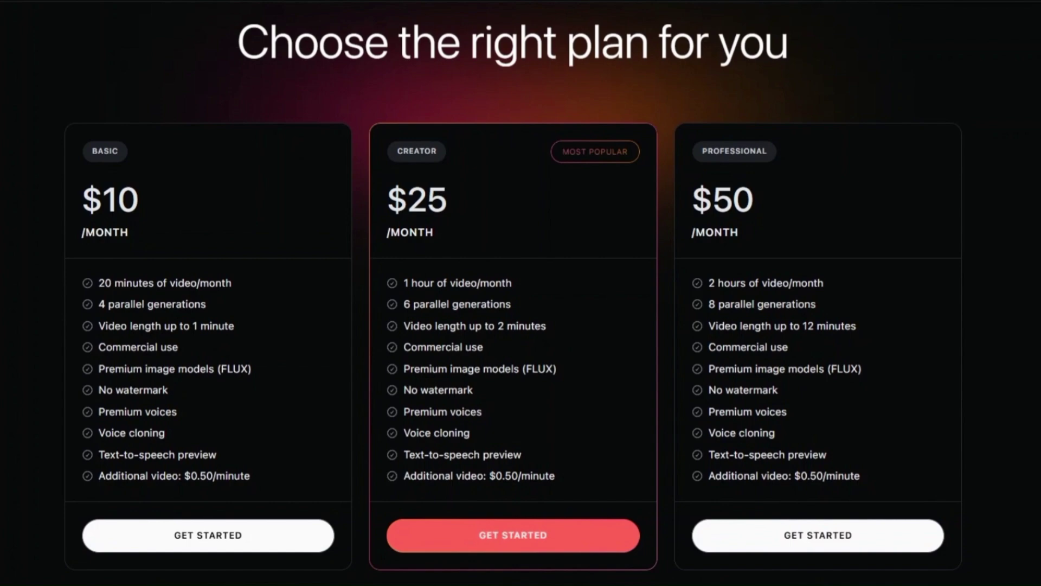
# - Scroll down the pricing page to the Free $0 and custom Enterprise plans
pyautogui.scroll(-5, 513, 293)
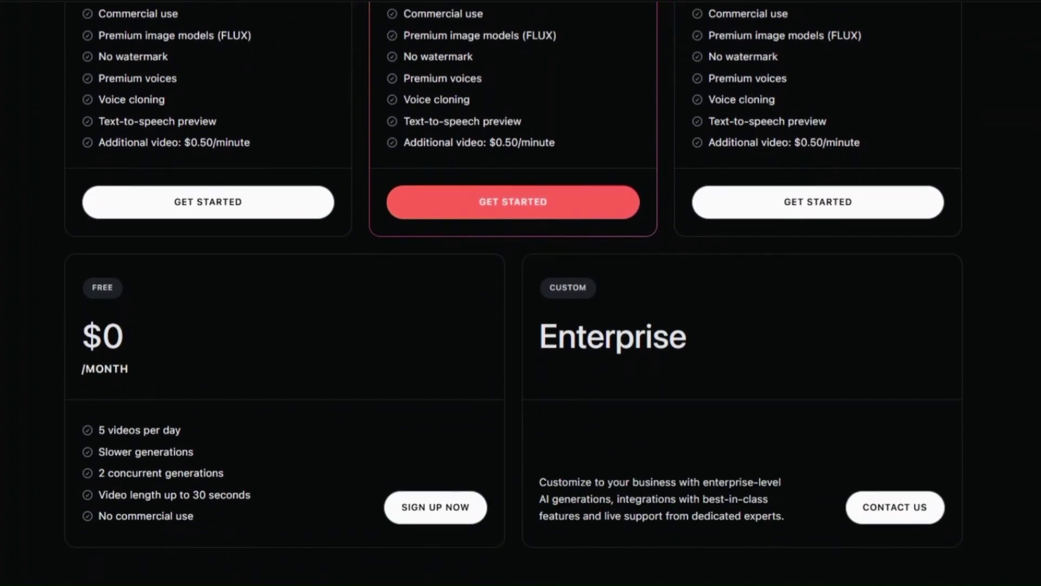